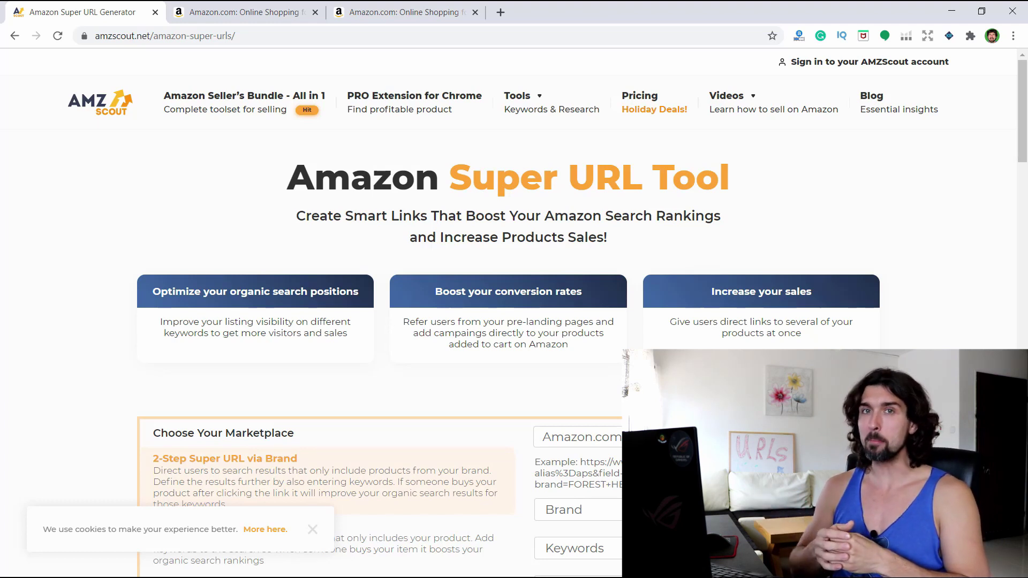
- Review the marketplaces offered by the Super URL tool, leaving Amazon.com selected
left_click_drag(1024, 130, 1025, 160)
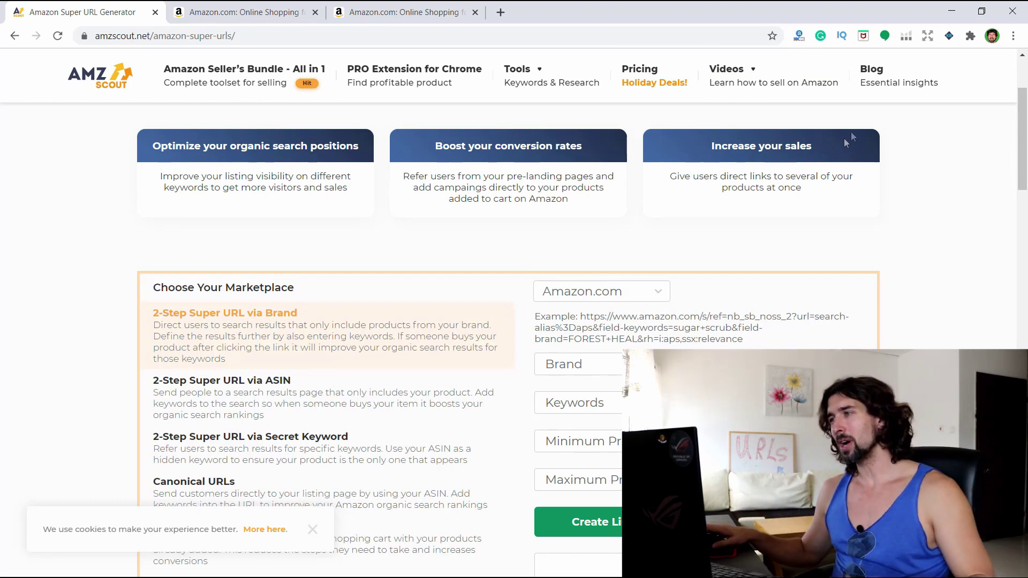
scroll(1025, 149, "down", 3)
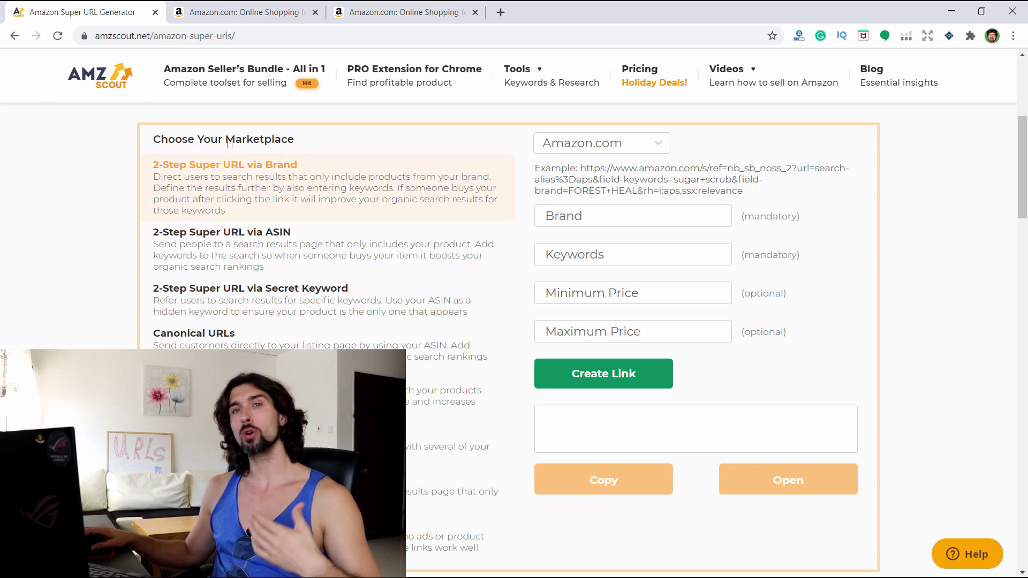
left_click(659, 144)
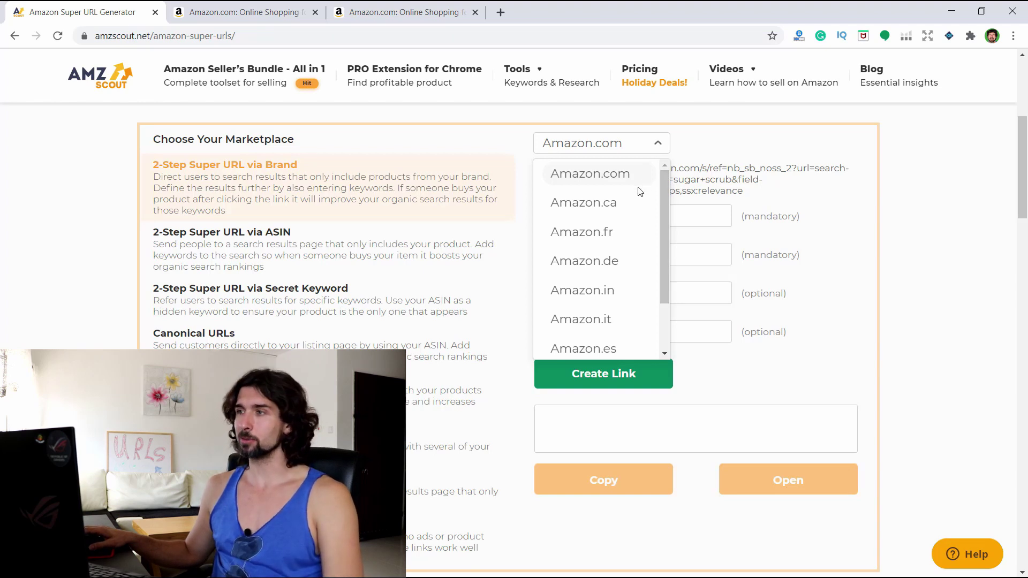
scroll(662, 211, "down", 2)
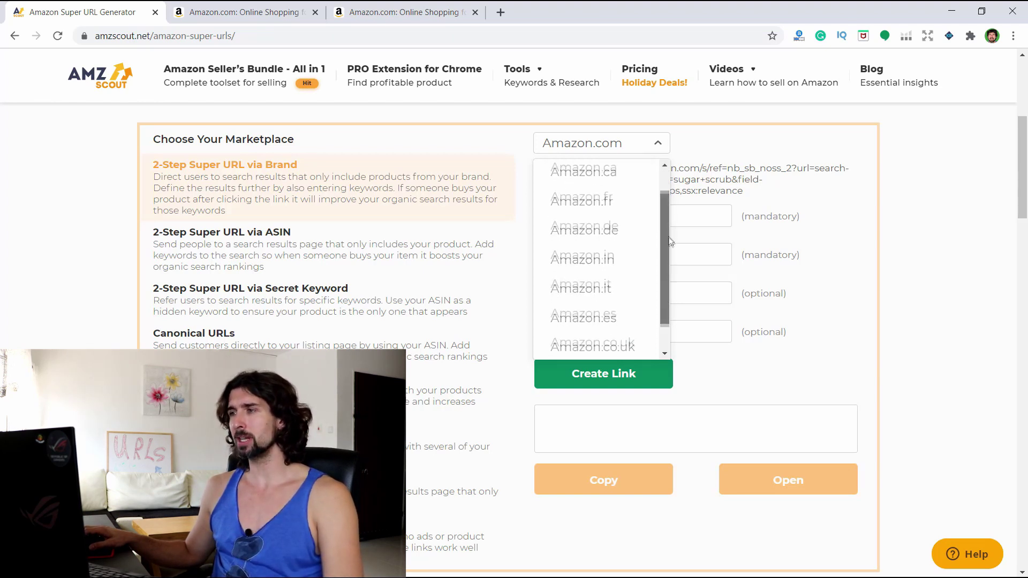
scroll(658, 289, "down", 1)
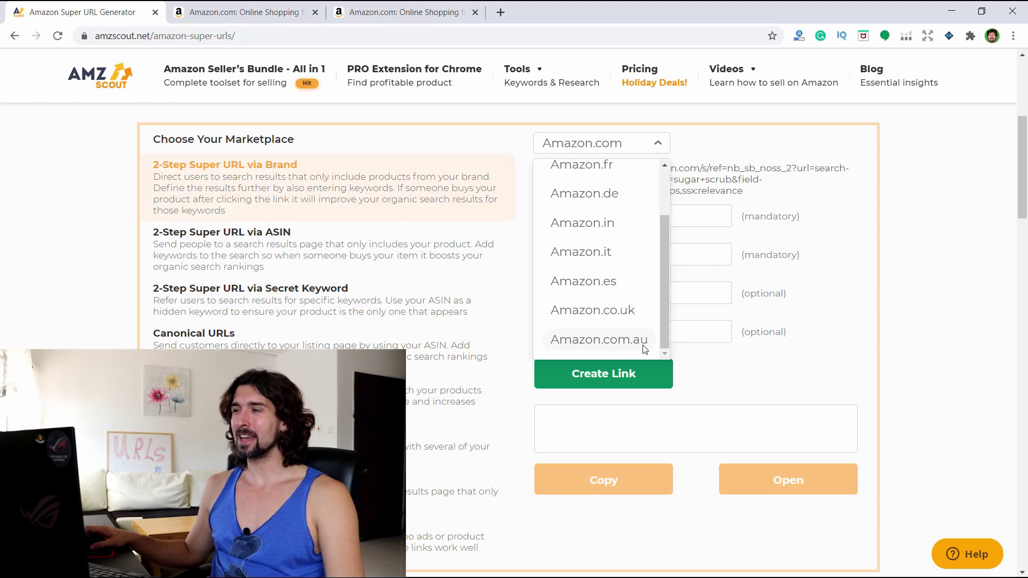
left_click(638, 143)
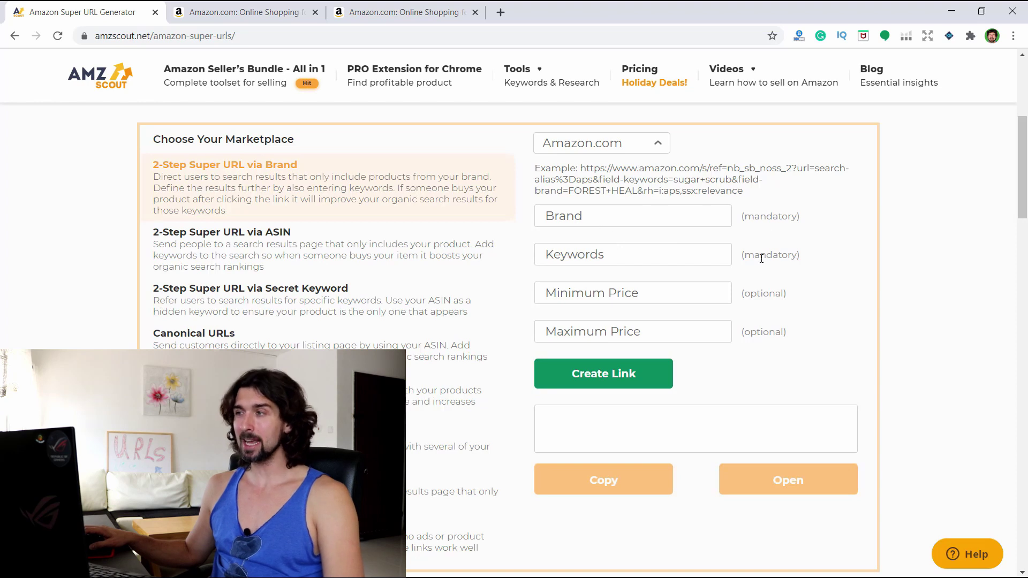
- Search Amazon for "kitchen knife" and open the listing of the 8 inch imarku Chef Knife with Ergonomic Handle
left_click(274, 6)
left_click(331, 63)
type("kitche")
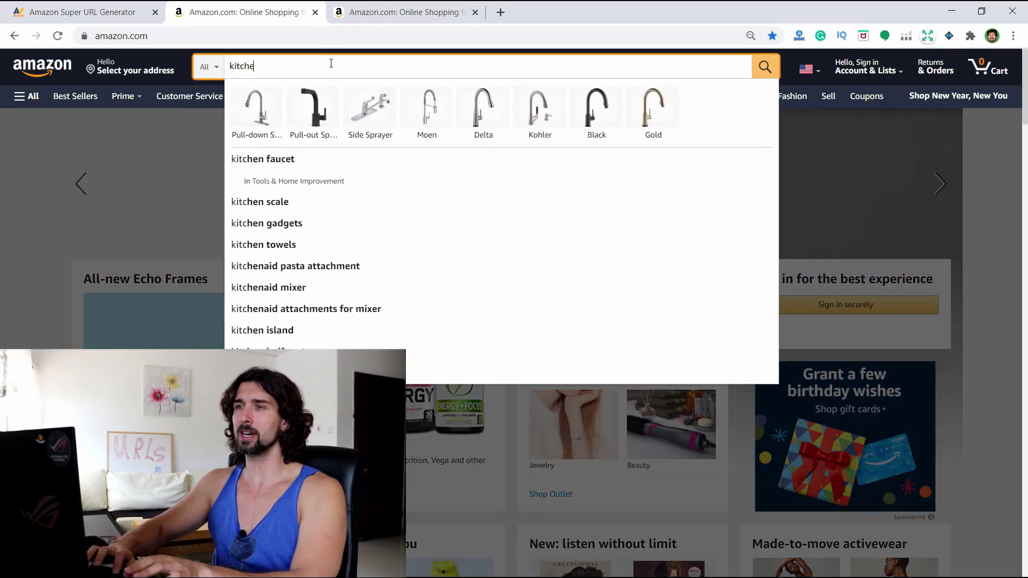
type("n knife")
key("Return")
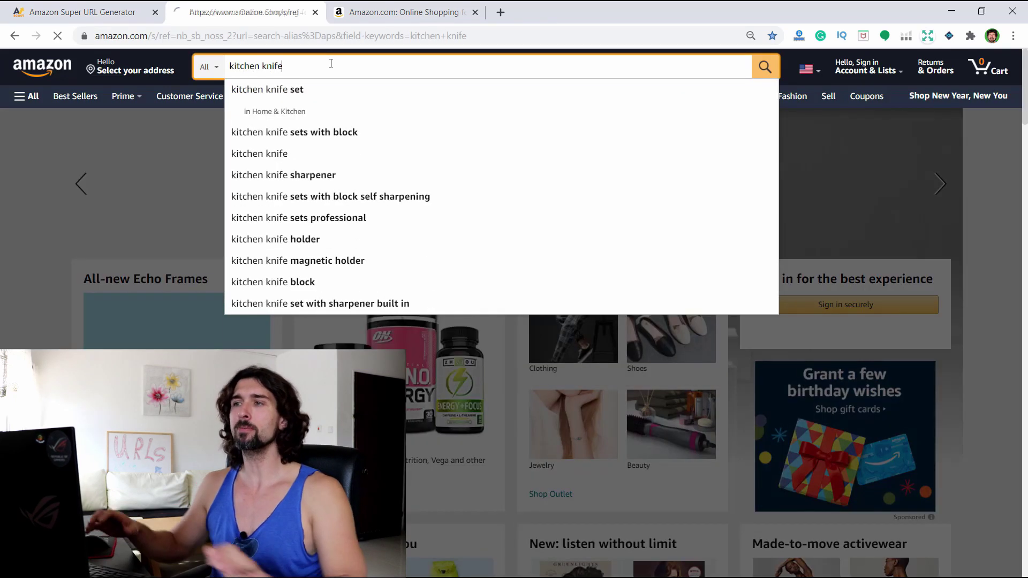
scroll(515, 321, "down", 10)
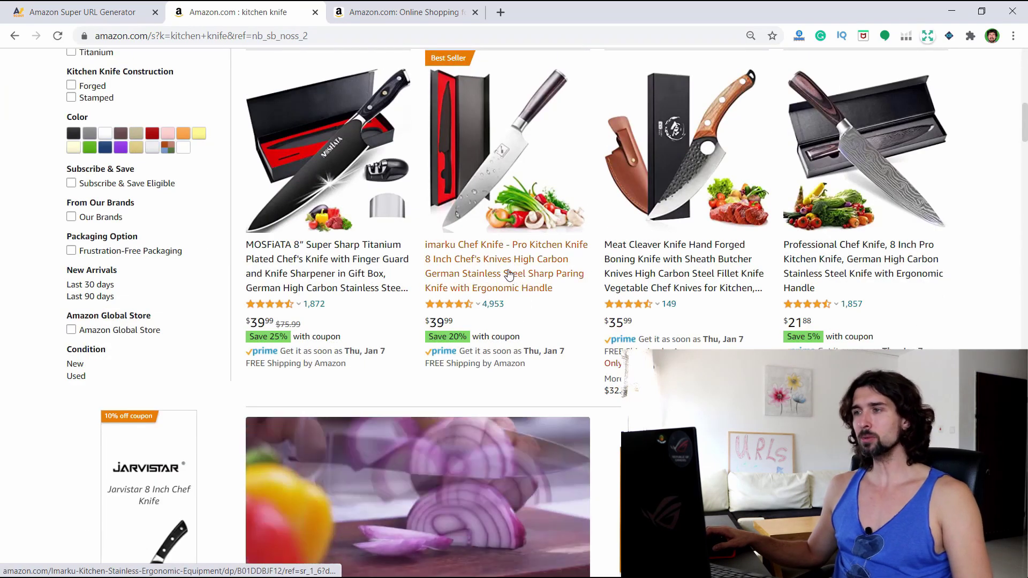
left_click(508, 270)
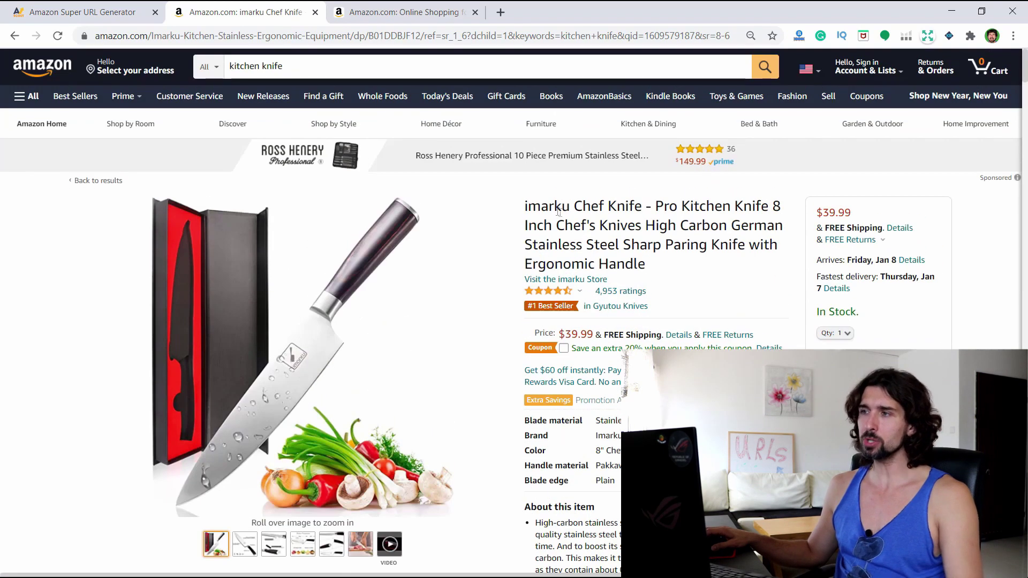
- Copy the brand name "imarku" from the product title
double_click(543, 206)
right_click(544, 207)
left_click(557, 215)
left_click(579, 207)
left_click_drag(570, 207, 525, 206)
right_click(531, 208)
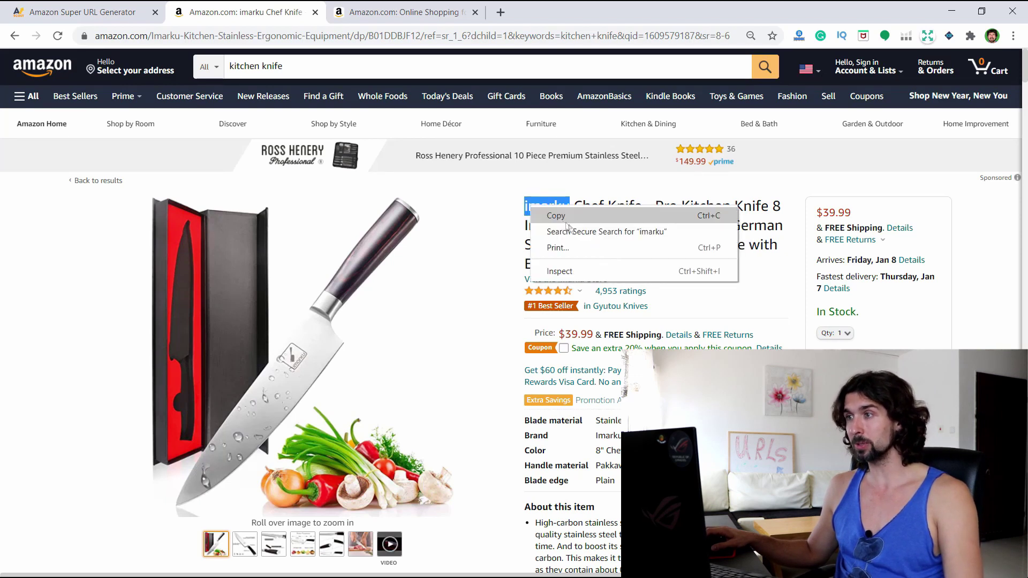
left_click(577, 214)
left_click(578, 206)
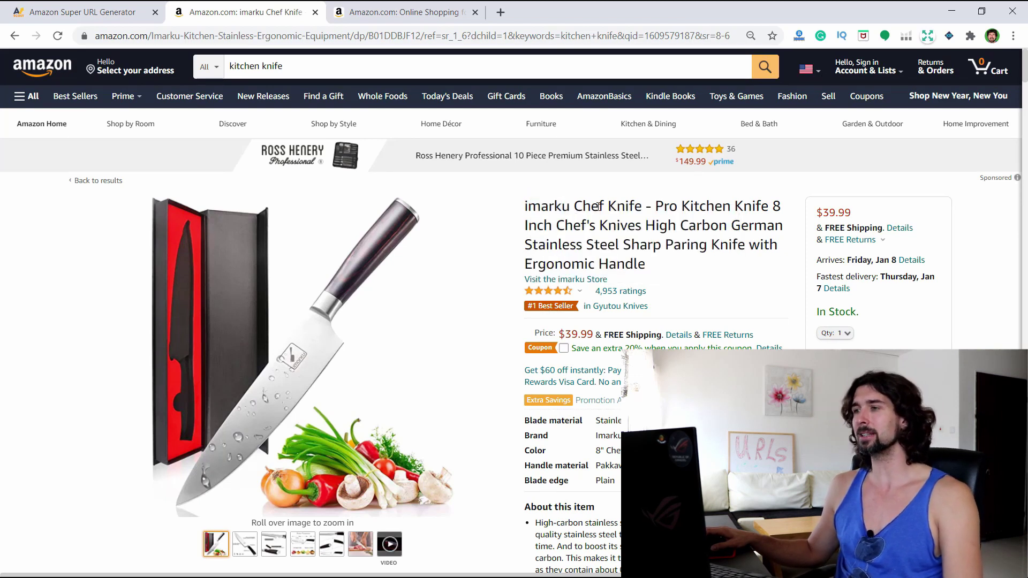
- Copy the brand name "Imarku" from the Brand row of the product details
scroll(568, 187, "down", 1)
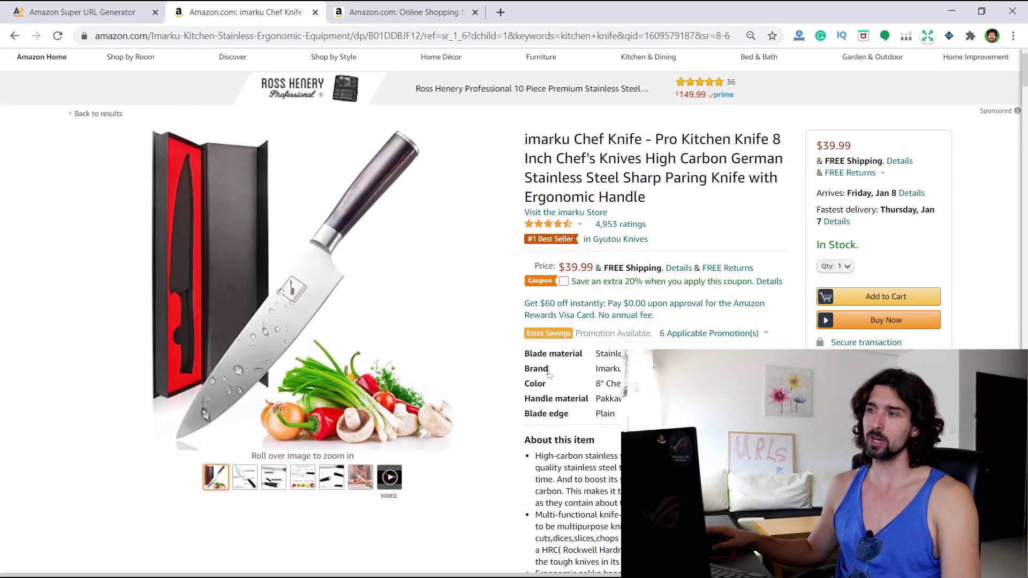
double_click(605, 369)
scroll(603, 321, "down", 1)
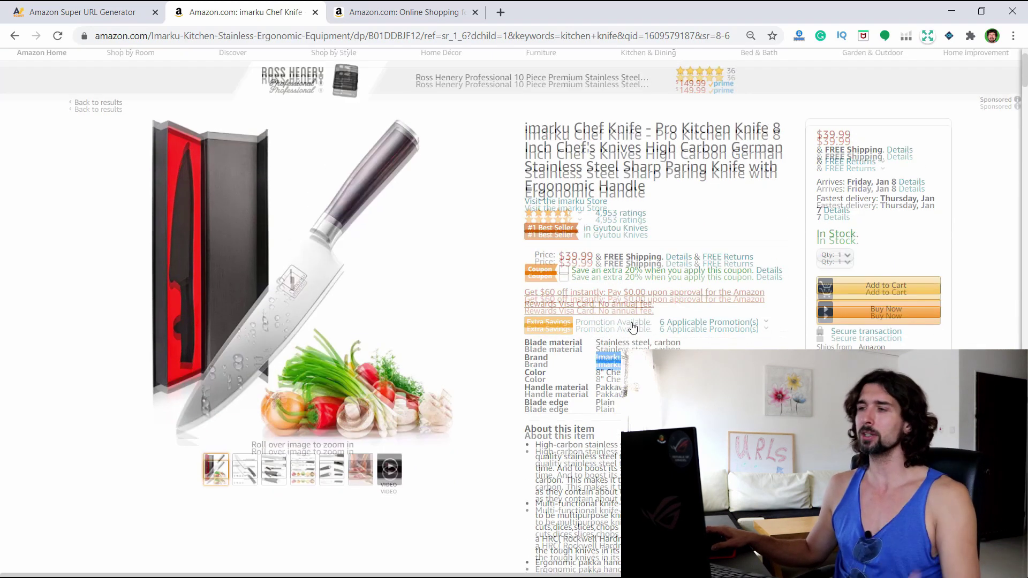
right_click(604, 305)
left_click(616, 316)
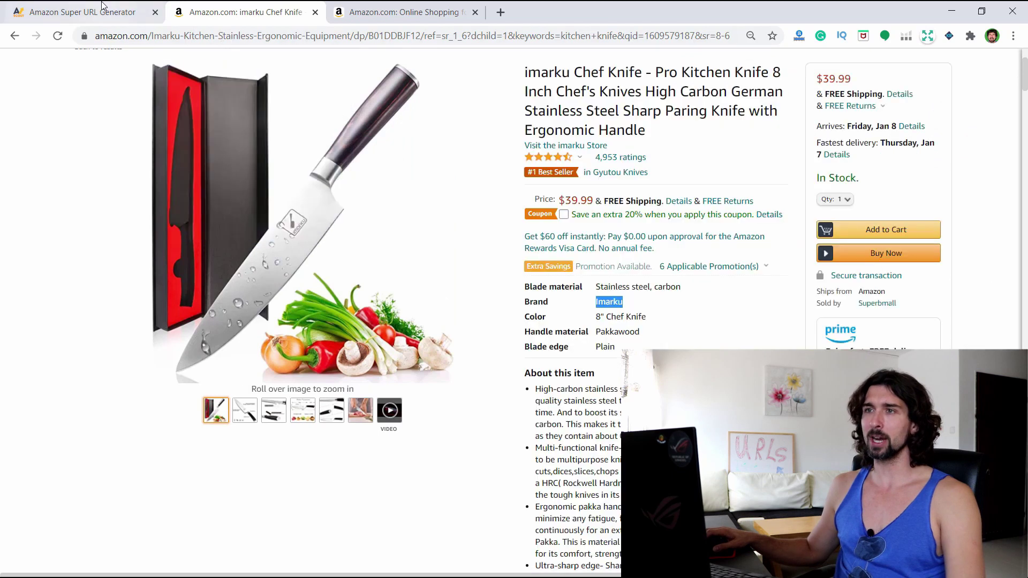
- Look over the imarku chef knife listing, from its title and details down to the related products
key("ctrl+shift+Tab")
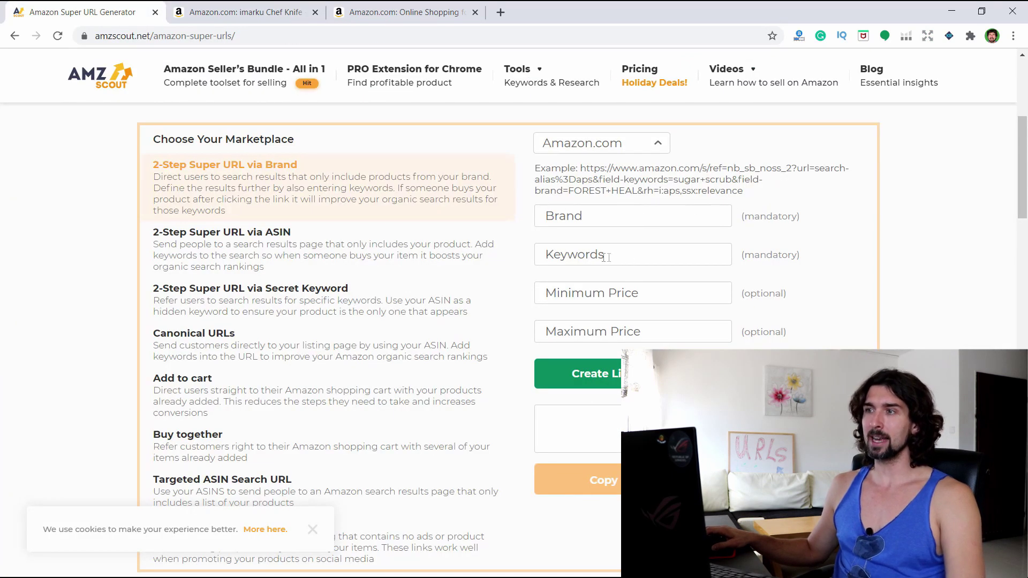
key("ctrl+Tab")
scroll(546, 131, "up", 1)
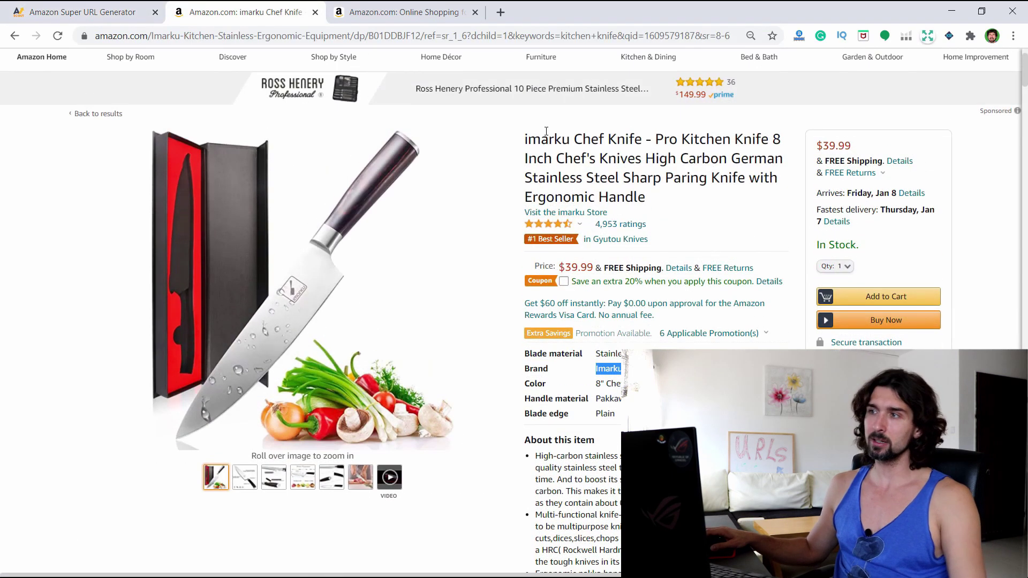
scroll(552, 137, "down", 1)
scroll(605, 250, "down", 3)
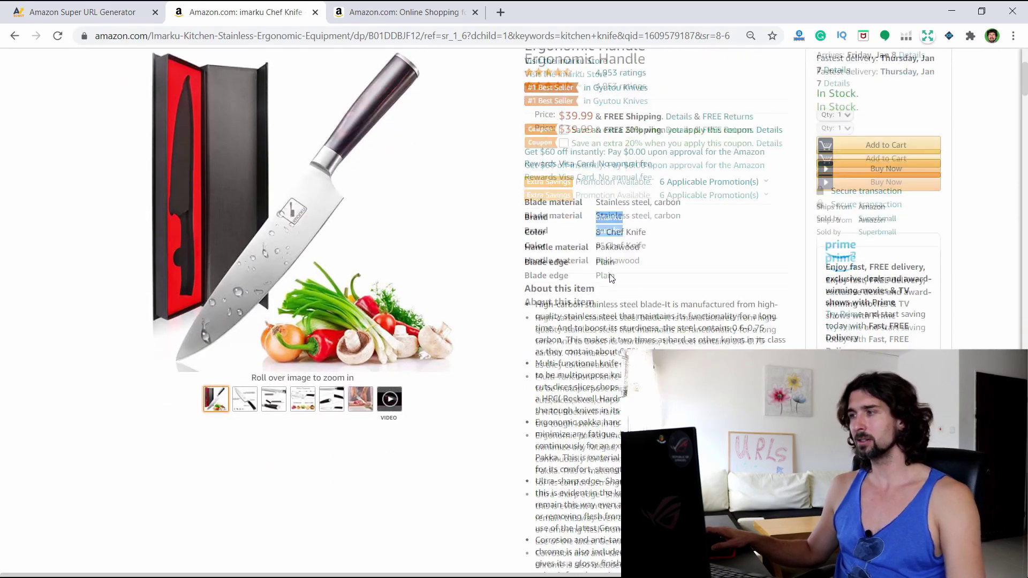
scroll(605, 246, "down", 6)
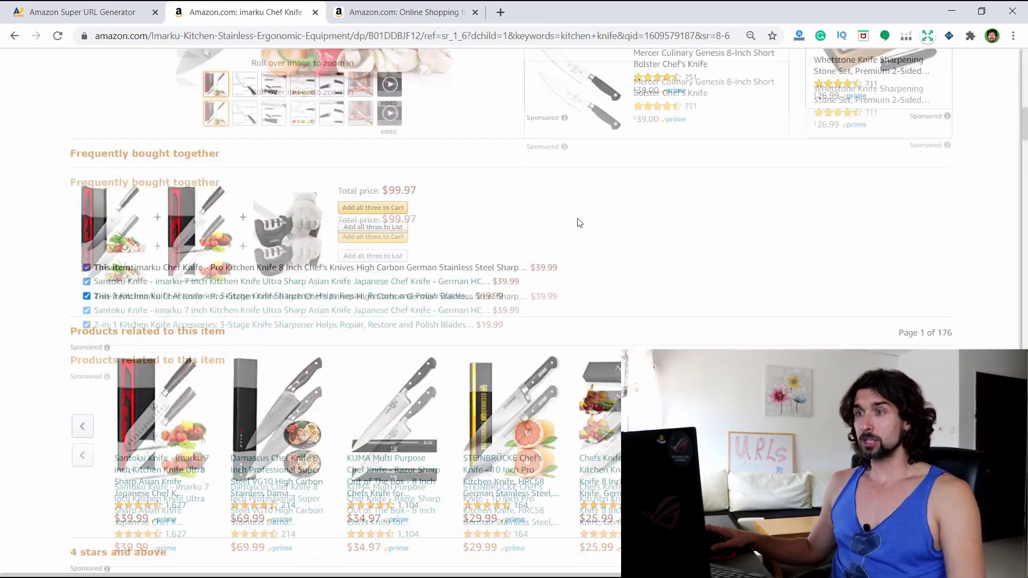
scroll(1017, 234, "up", 5)
- Fill in the 2-Step Super URL via Brand form with the copied brand "Imarku" and the keywords "kitchen knife"
key("ctrl+shift+Tab")
left_click(589, 213)
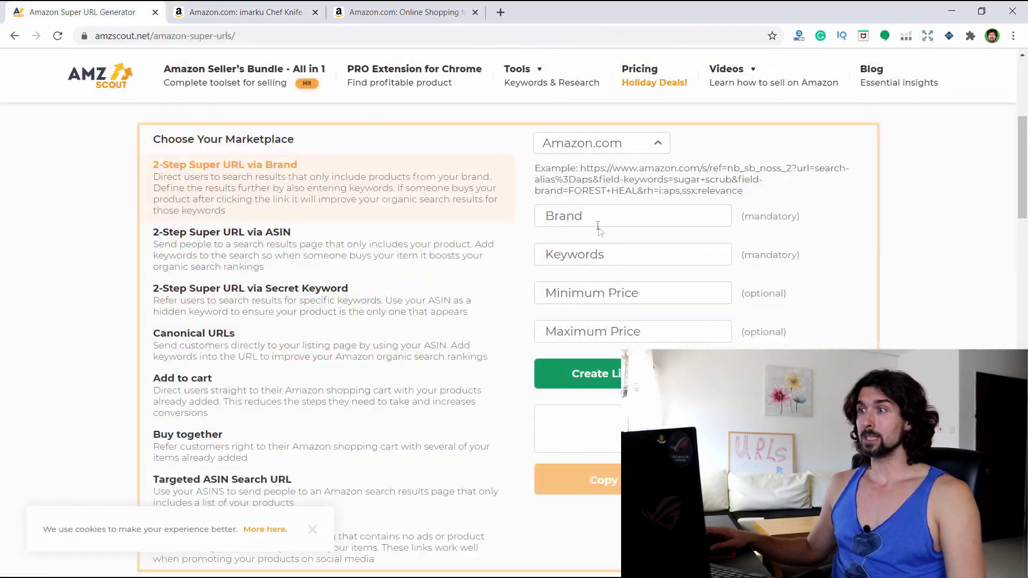
right_click(590, 213)
left_click(640, 315)
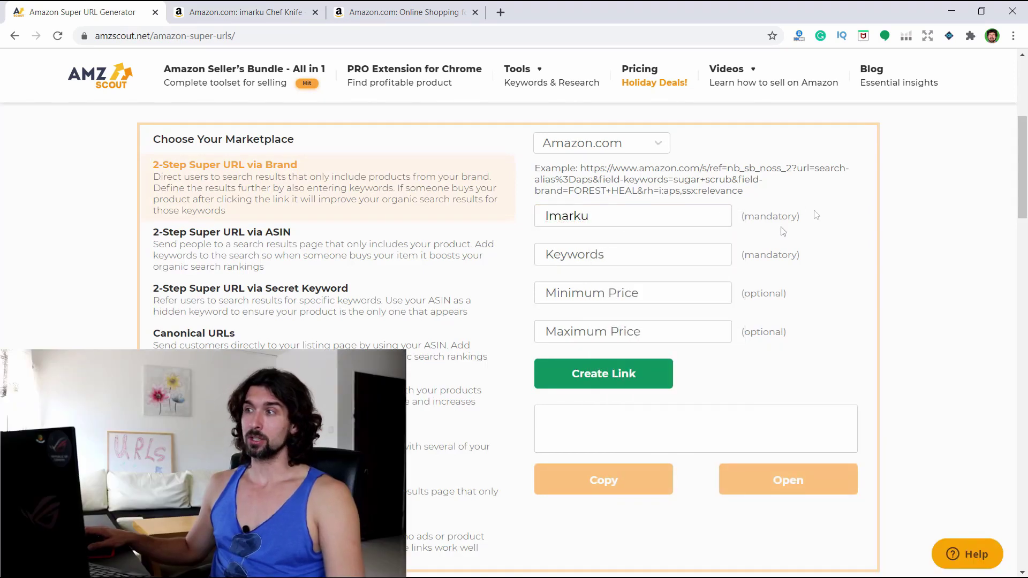
left_click(677, 257)
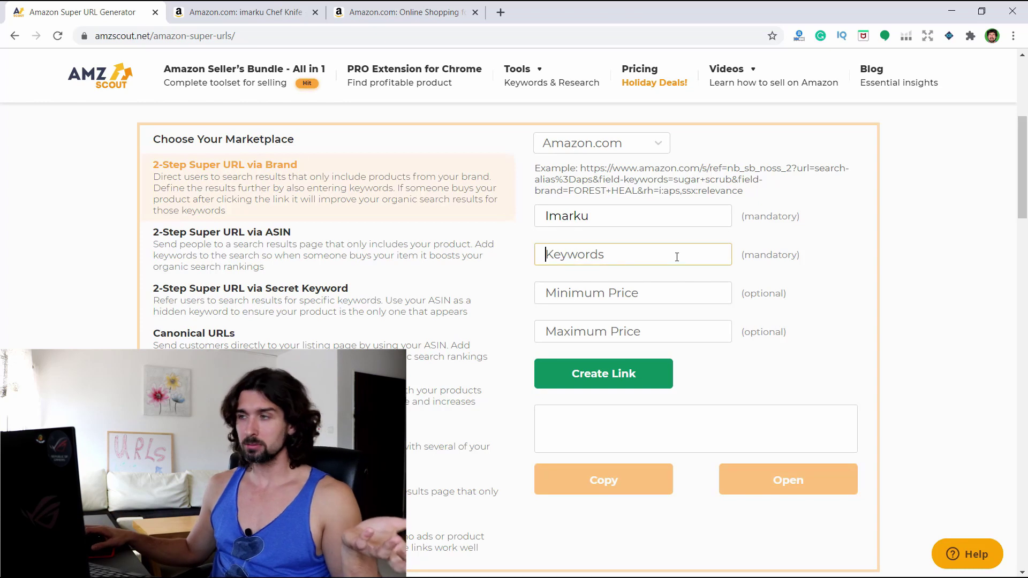
type("kitchen knife")
left_click(761, 253)
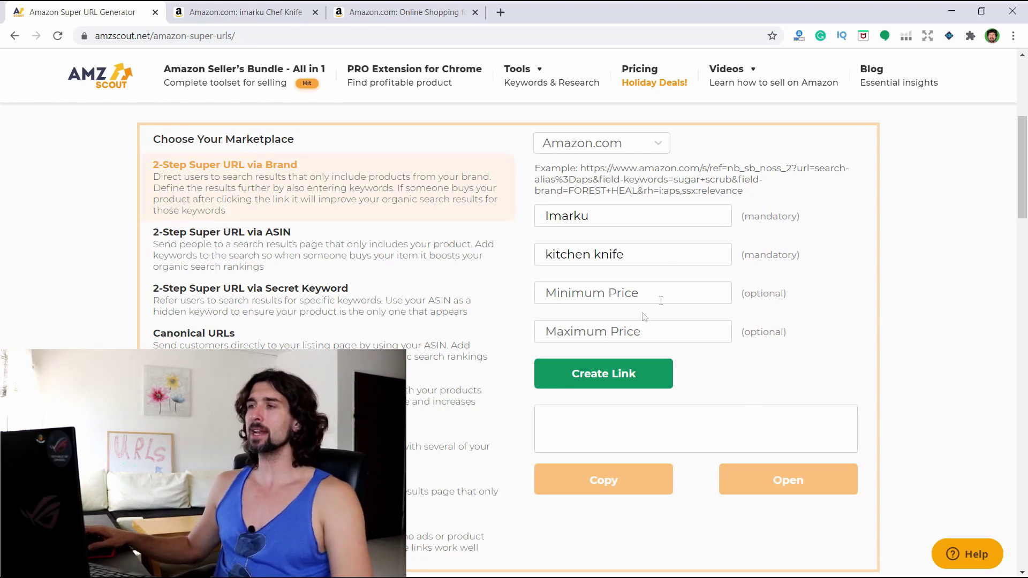
- Create the 2-step super URL from the completed form and open it to check the Amazon search results
left_click(618, 382)
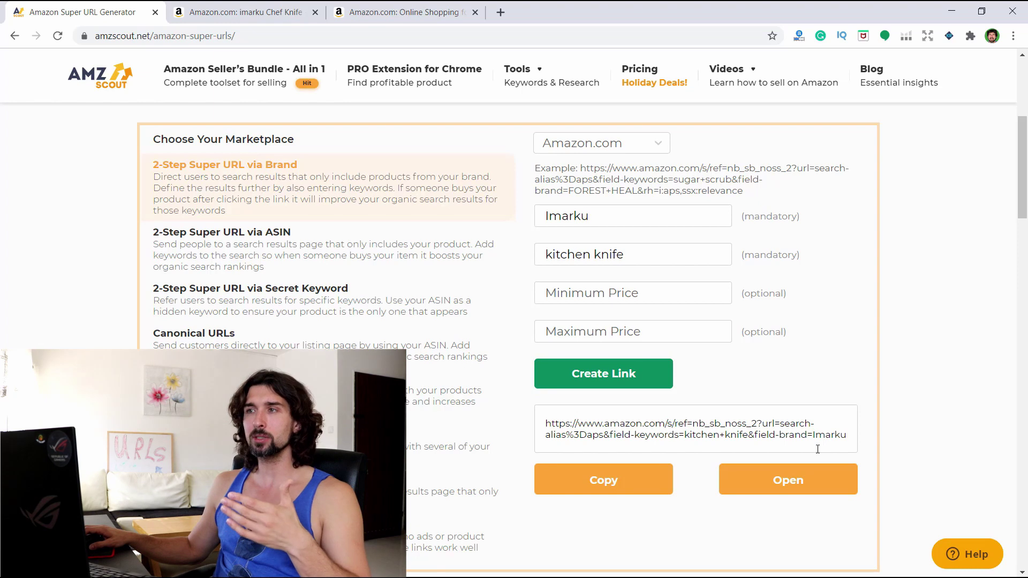
left_click(785, 480)
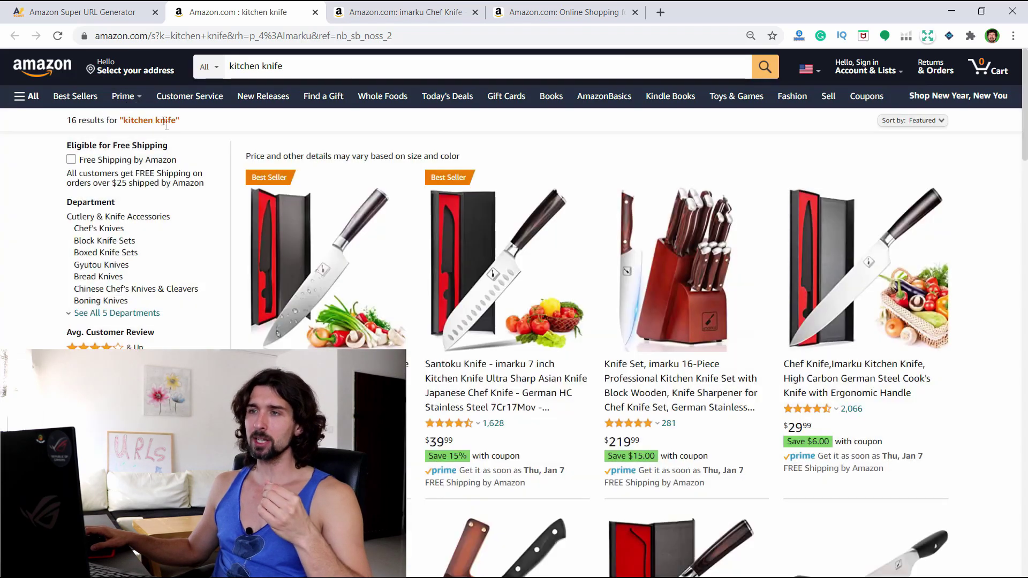
left_click_drag(62, 124, 209, 126)
left_click(209, 126)
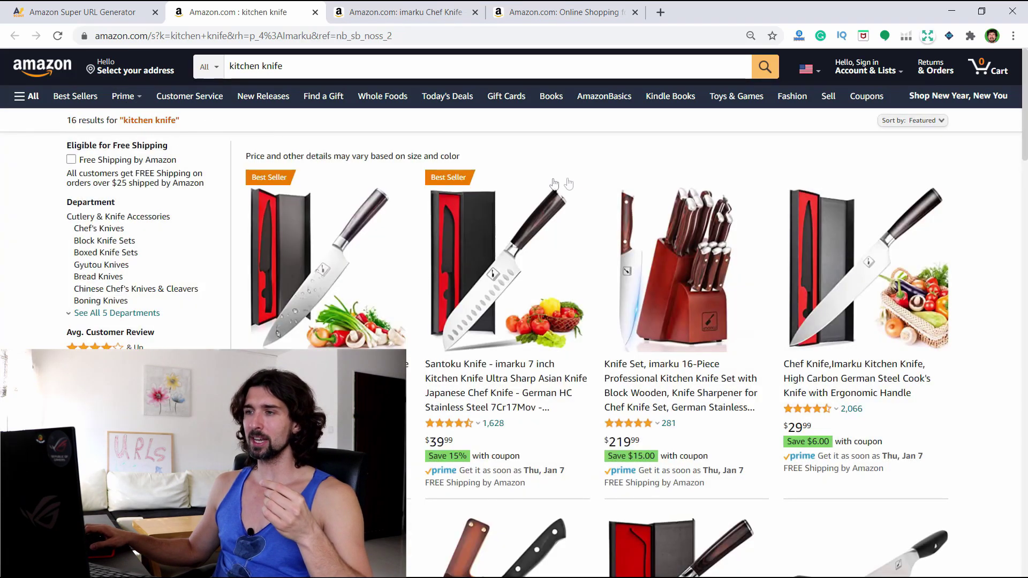
mouse_move(1020, 88)
left_mouse_down()
mouse_move(1020, 187)
mouse_move(1018, 88)
left_mouse_up()
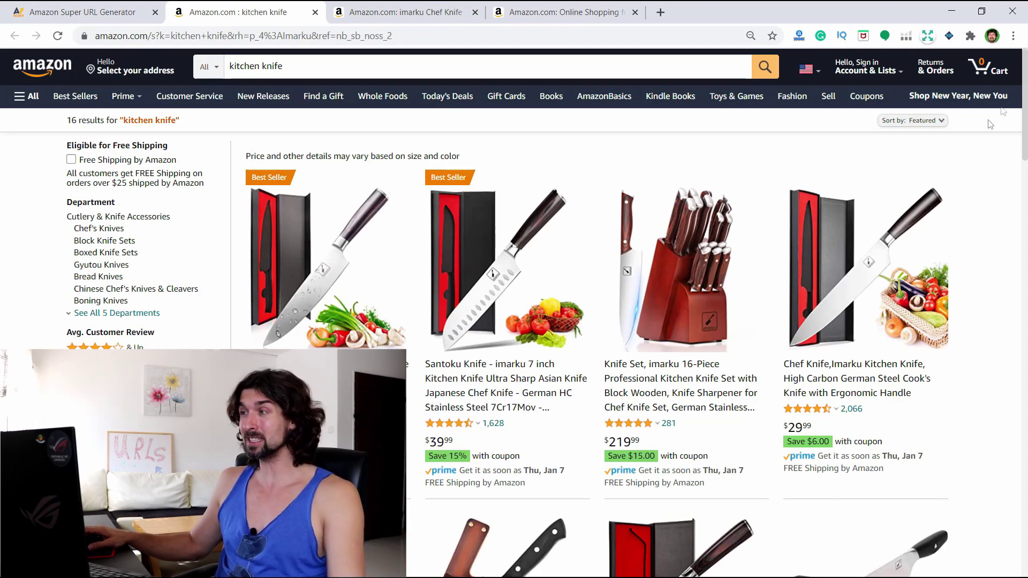
mouse_move(1024, 105)
left_mouse_down()
mouse_move(1025, 300)
mouse_move(1024, 99)
left_mouse_up()
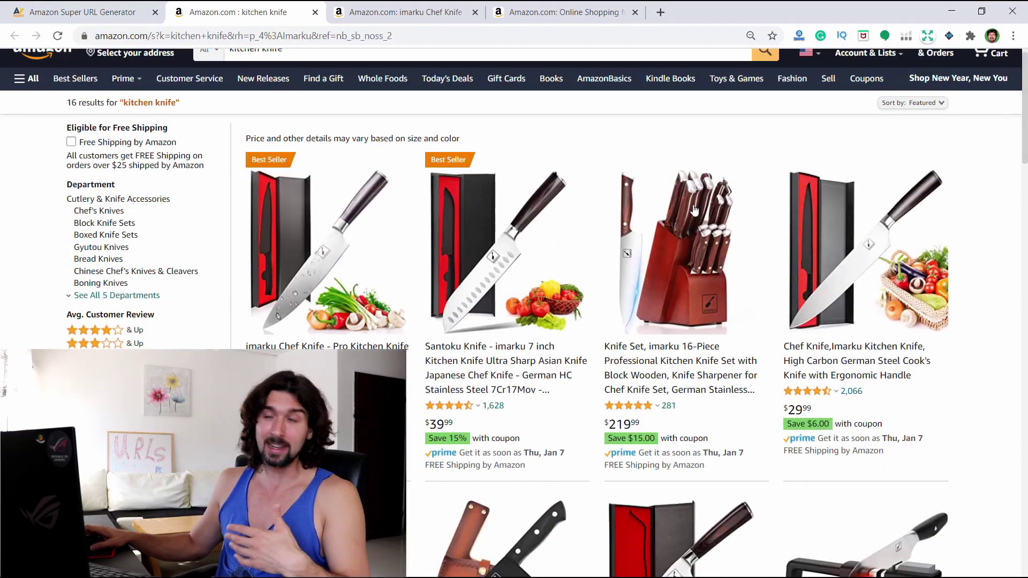
- Compare the brand and keywords in the Super URL form with the search term and products on the opened results page
left_click(91, 13)
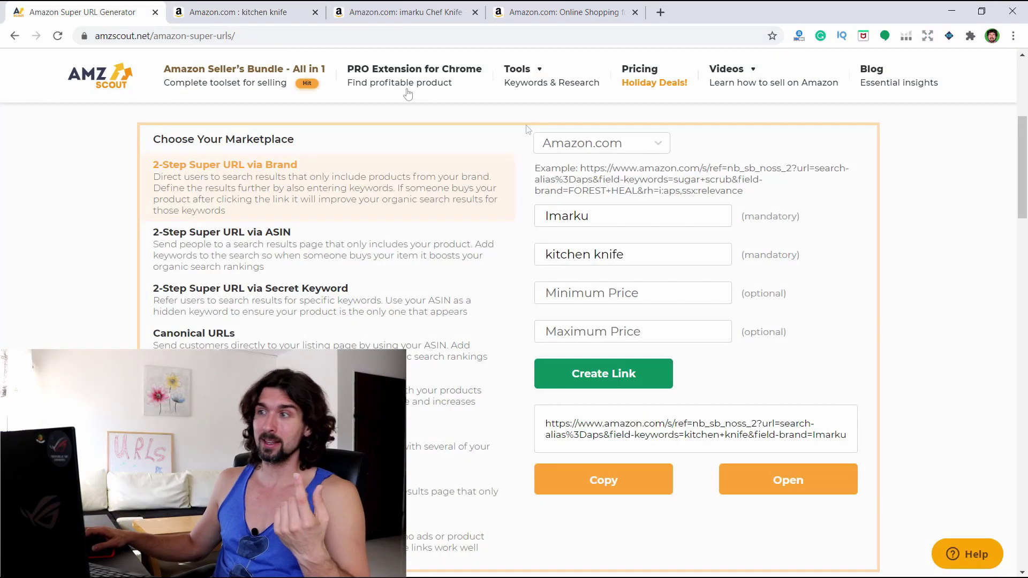
left_click(251, 12)
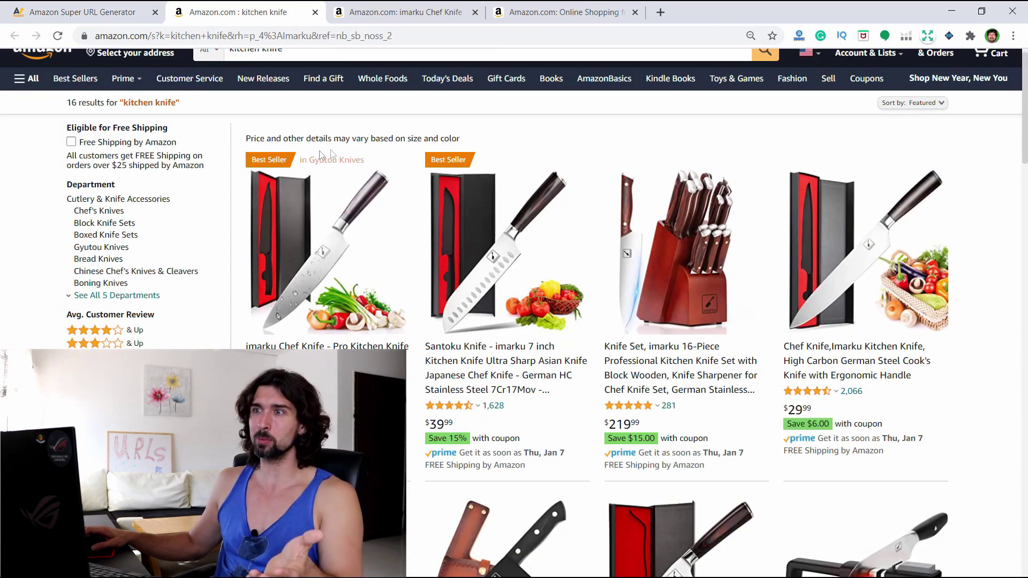
scroll(215, 134, "up", 1)
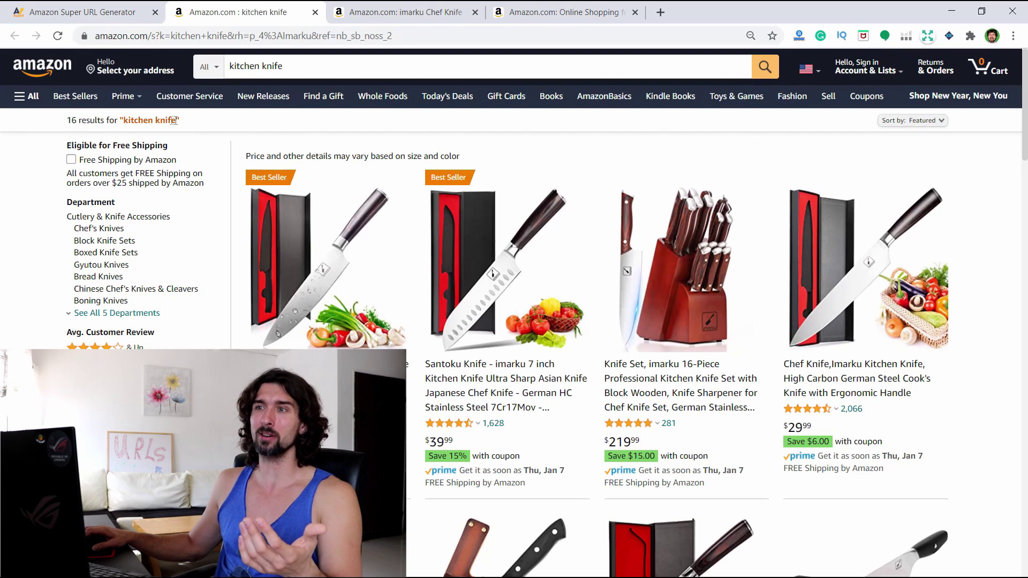
left_click(306, 69)
left_click(305, 69)
key("Escape")
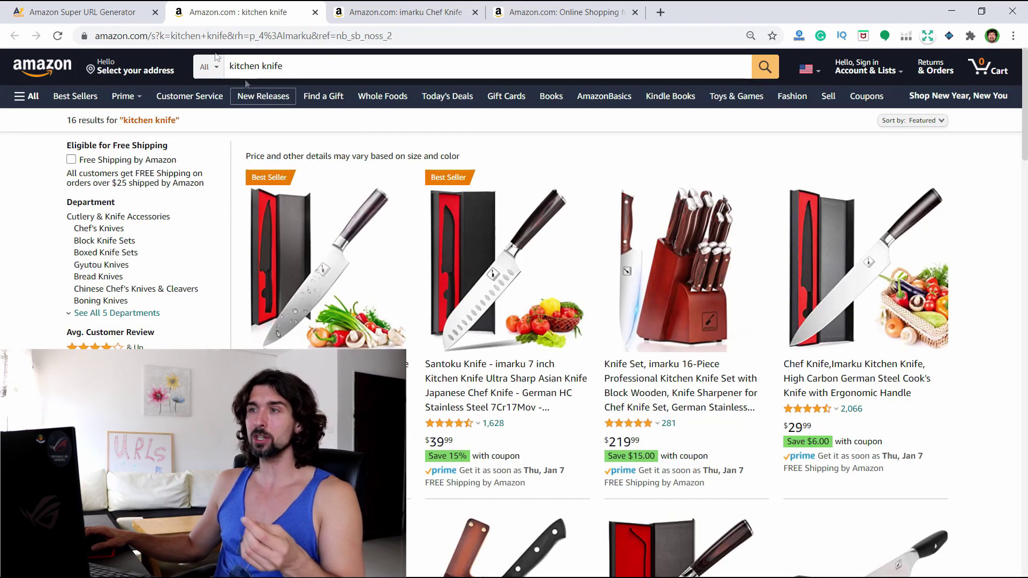
left_click(70, 12)
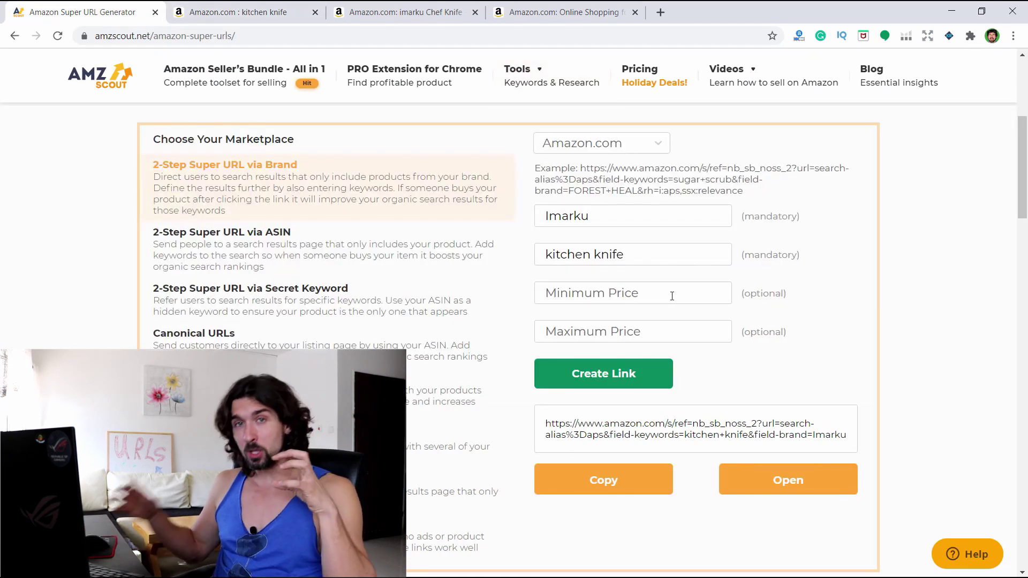
left_click(234, 7)
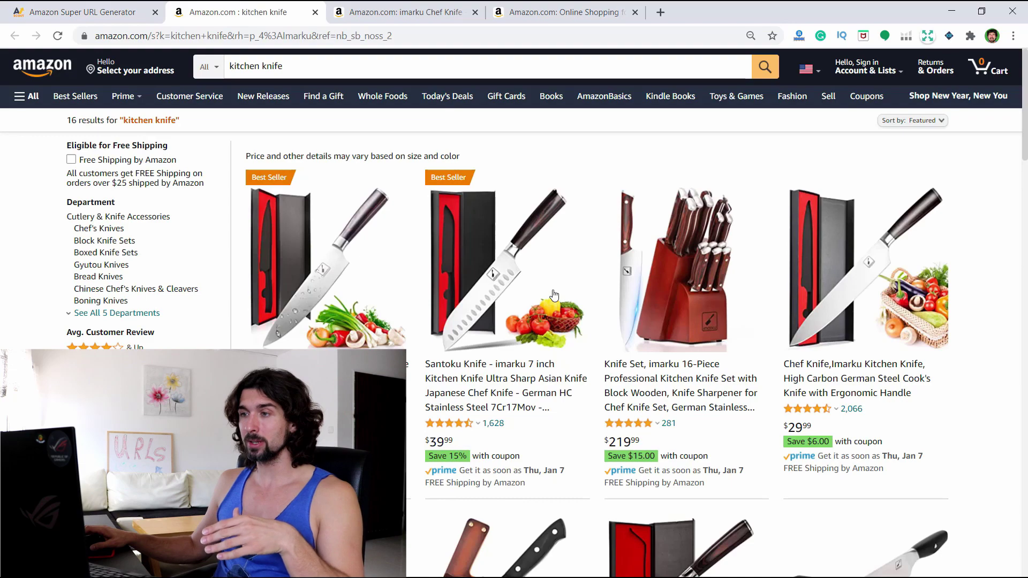
scroll(550, 294, "down", 4)
scroll(643, 321, "up", 2)
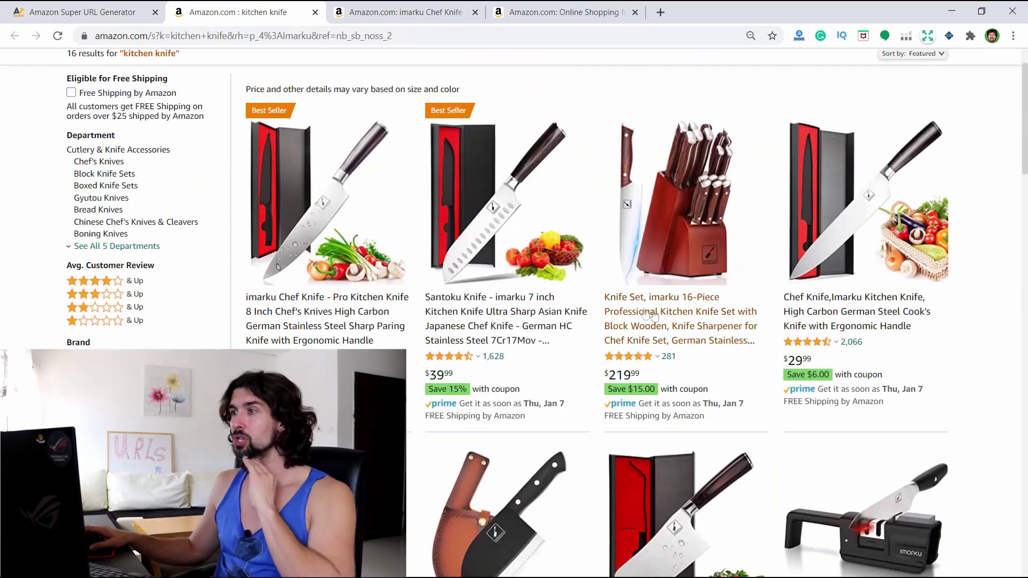
- Check the product prices in the Imarku results and set both the minimum and maximum price in the Super URL form to 39.99
scroll(701, 339, "down", 1)
scroll(712, 261, "up", 2)
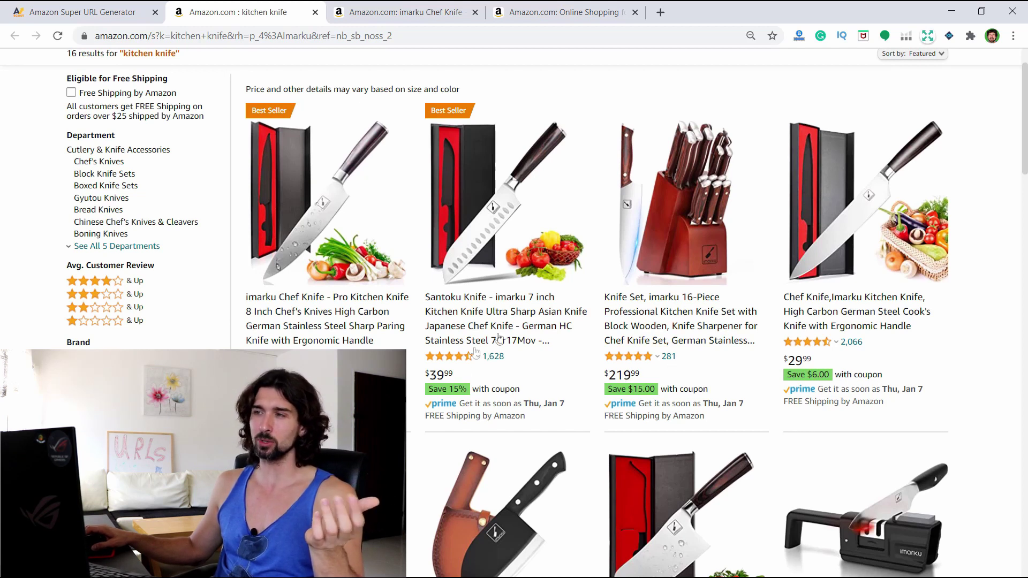
left_click(83, 12)
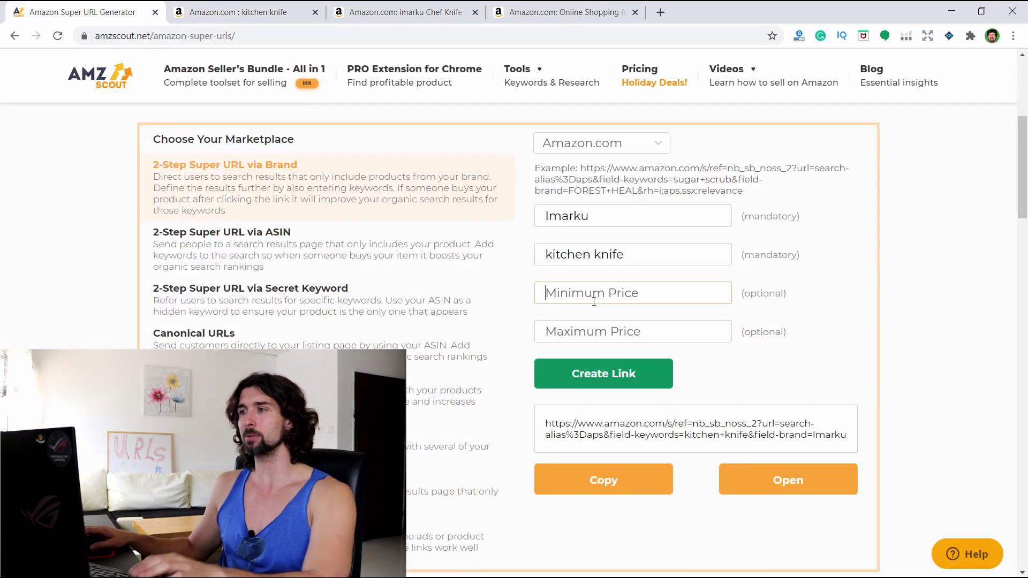
type("39.99")
left_click(599, 327)
type("39.99")
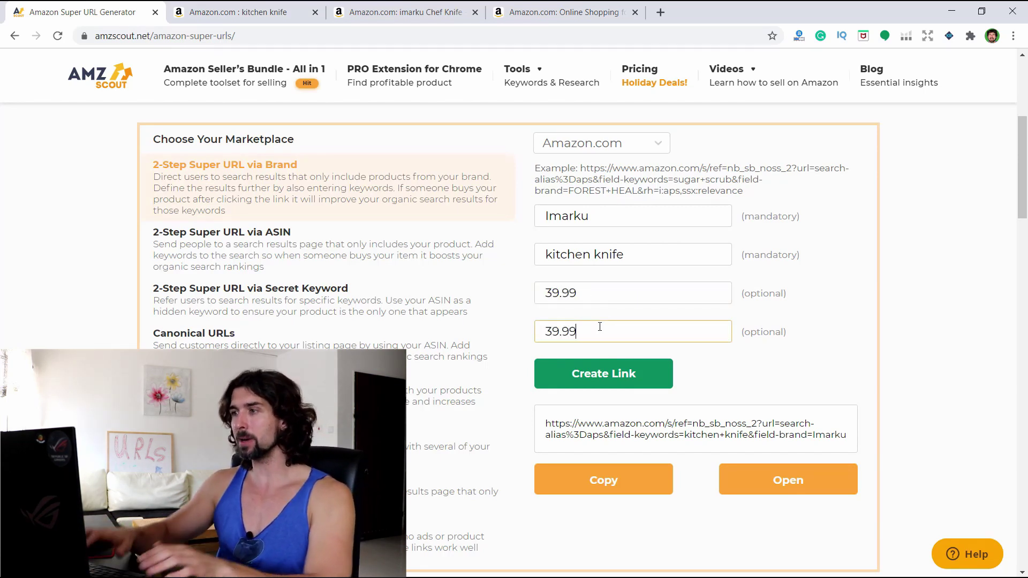
left_click(785, 319)
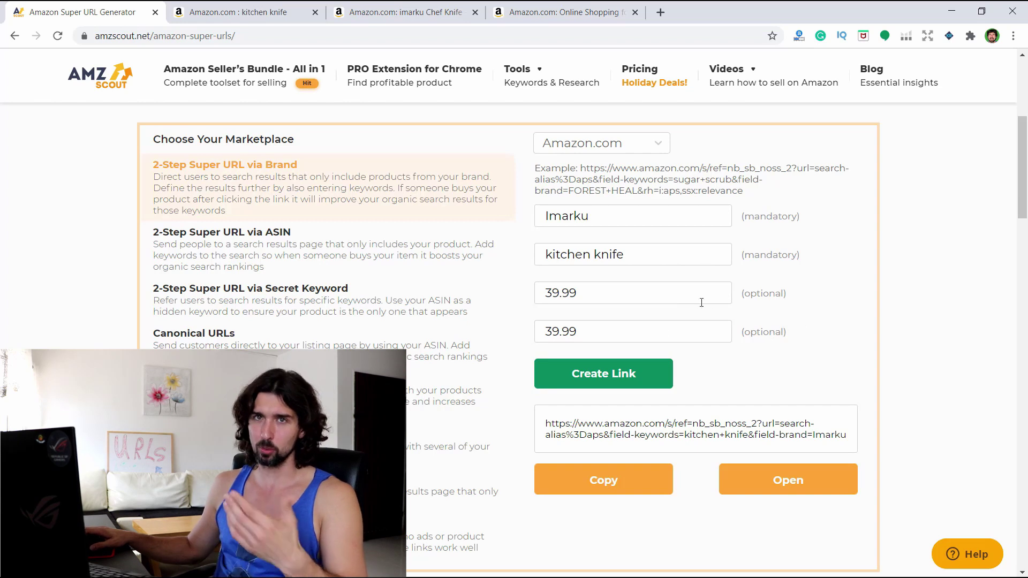
- Create the Super URL limited to 39.99, open it, and look over the knives and prices in the Amazon results
left_click(611, 384)
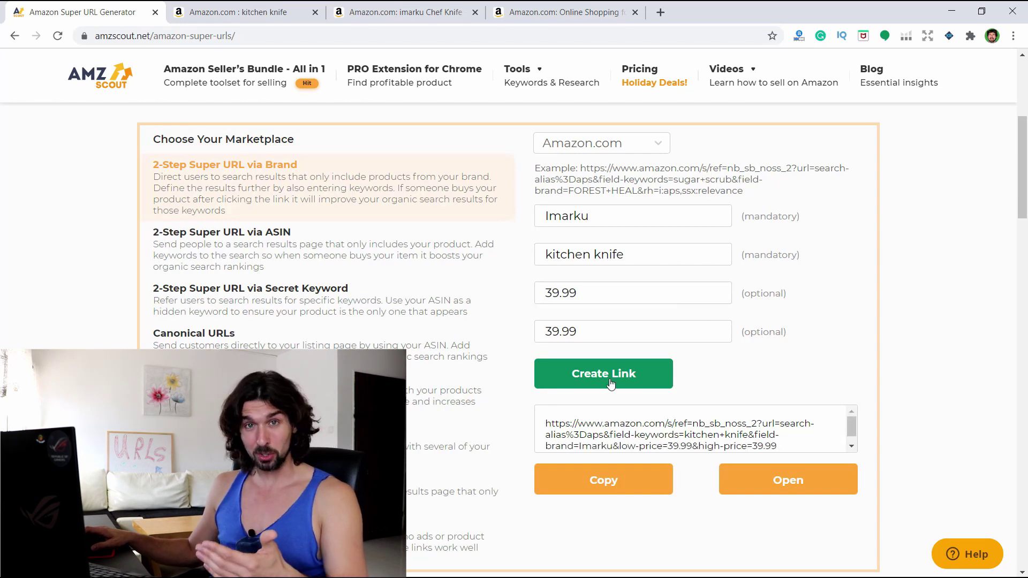
left_click(782, 480)
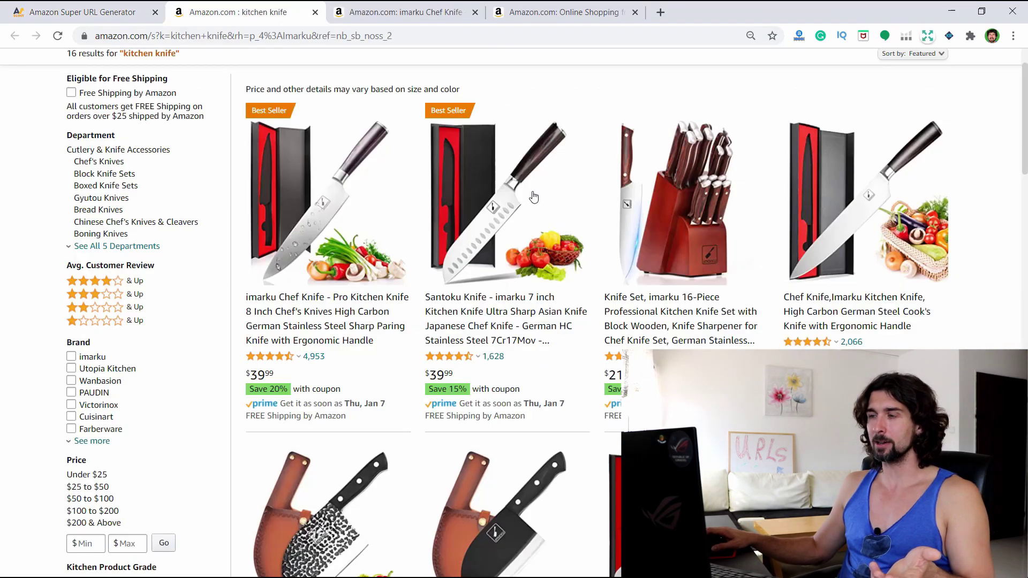
scroll(649, 277, "down", 3)
mouse_move(624, 293)
scroll(624, 296, "up", 1)
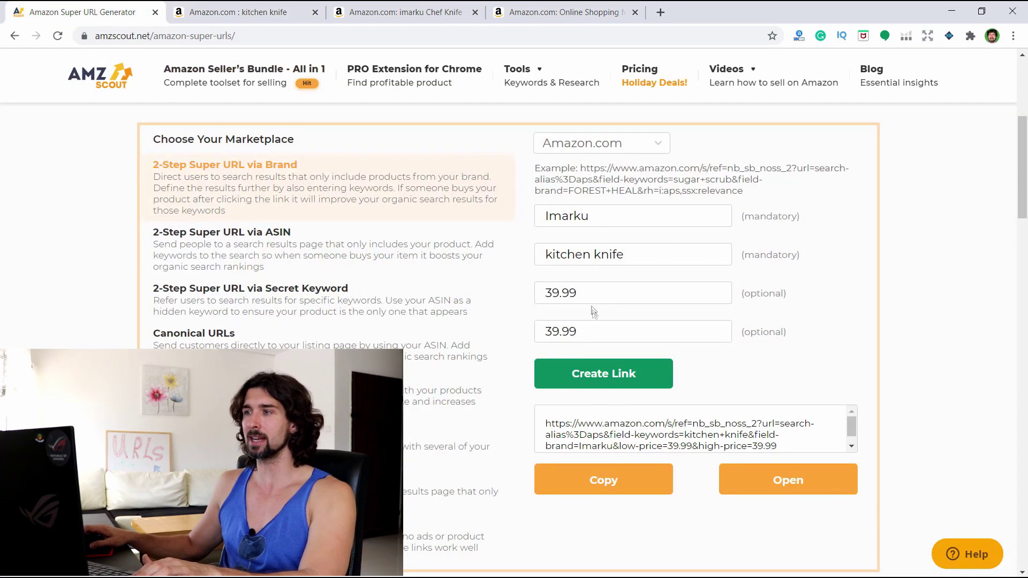
- Replace both the minimum and maximum price in the 2-Step Super URL via Brand form with 219.99
double_click(586, 291)
type("2")
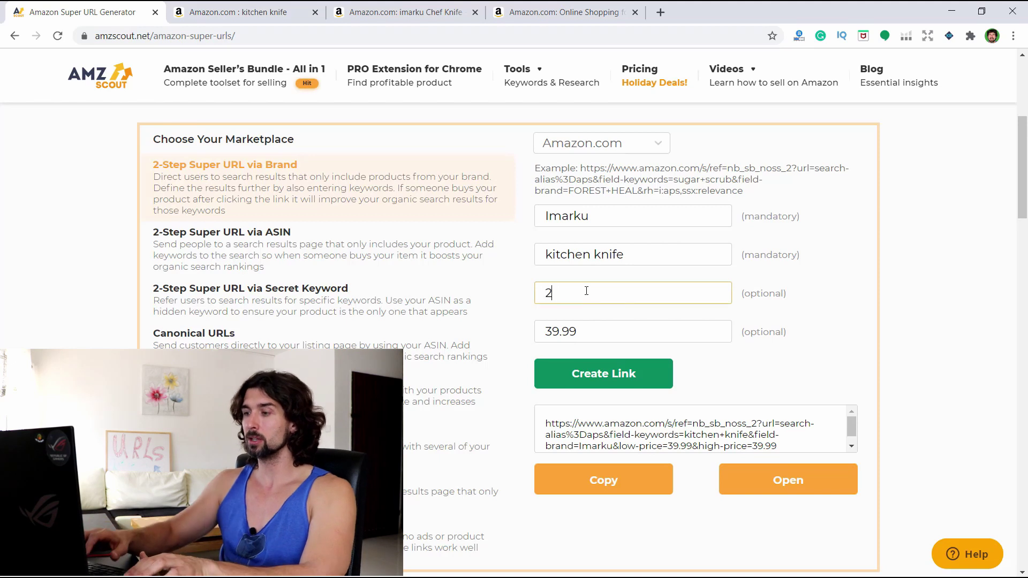
type("19.99")
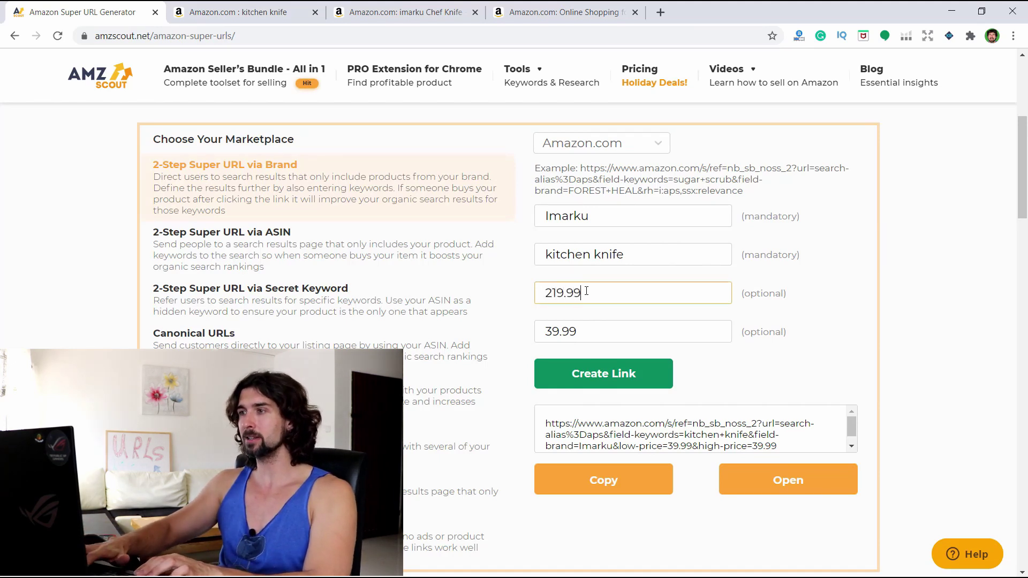
double_click(586, 291)
key("ctrl+c")
left_click(624, 332)
key("ctrl+a")
key("ctrl+v")
- Create the Super URL limited to 219.99 and open it to check its Amazon results page against the form
left_click(636, 369)
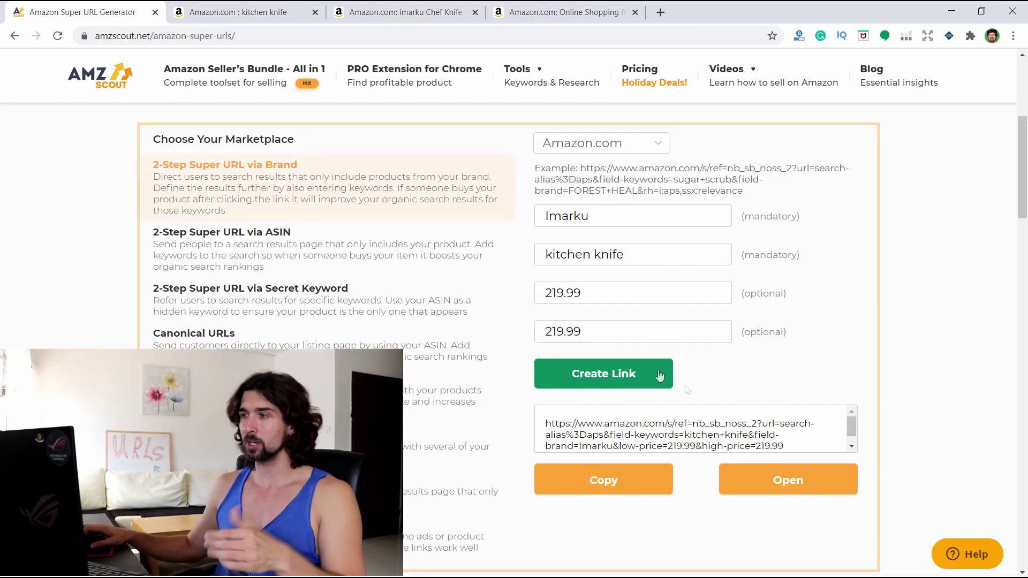
left_click(778, 471)
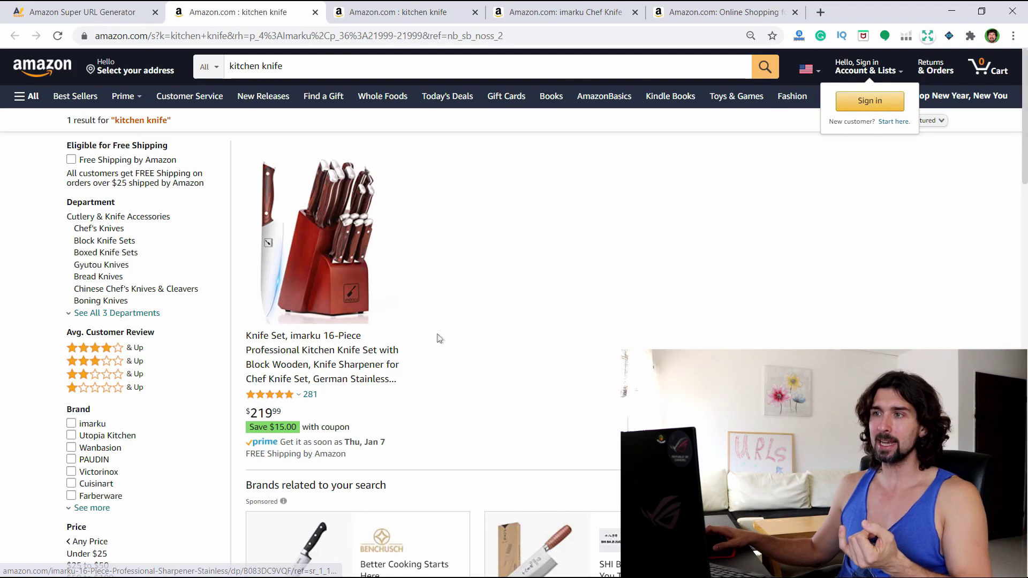
left_click(130, 7)
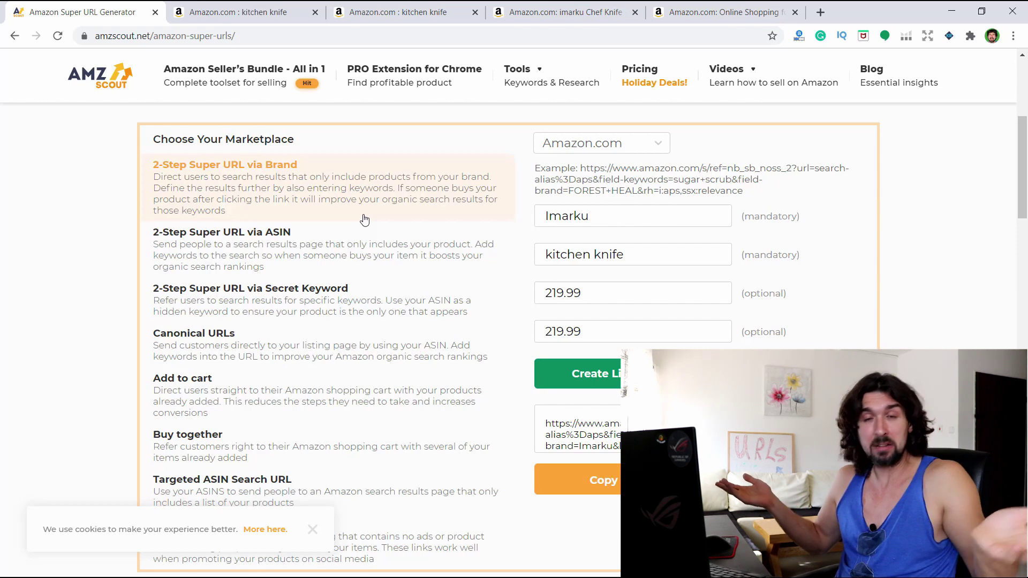
left_click(269, 21)
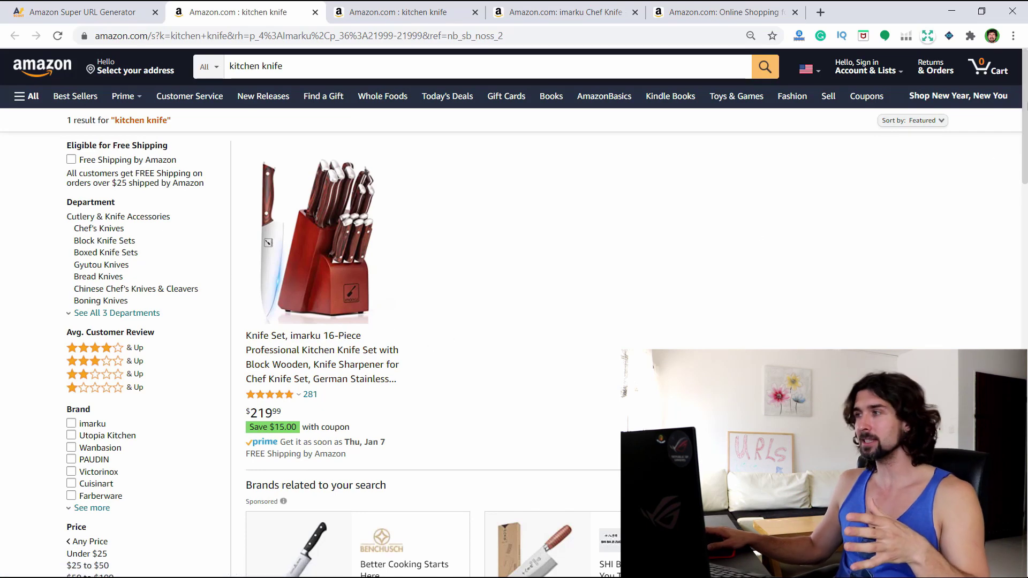
scroll(285, 204, "down", 4)
scroll(285, 204, "up", 3)
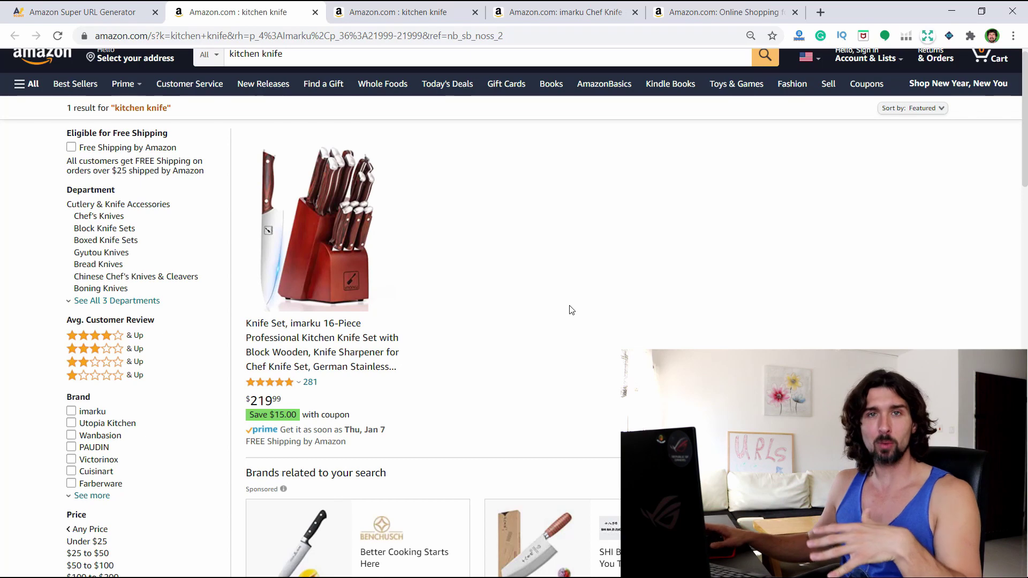
scroll(495, 309, "down", 10)
scroll(959, 156, "up", 9)
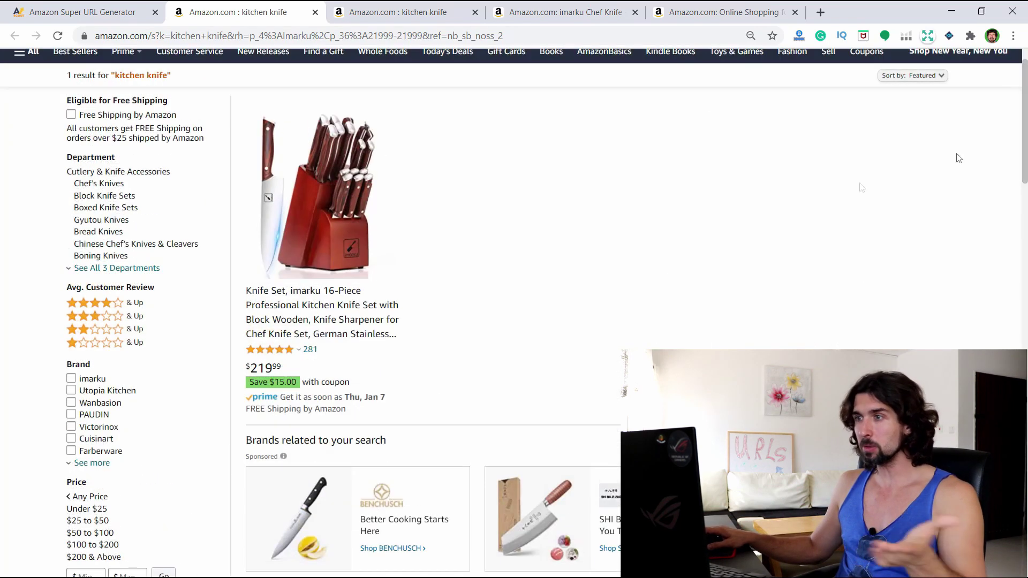
scroll(728, 345, "up", 2)
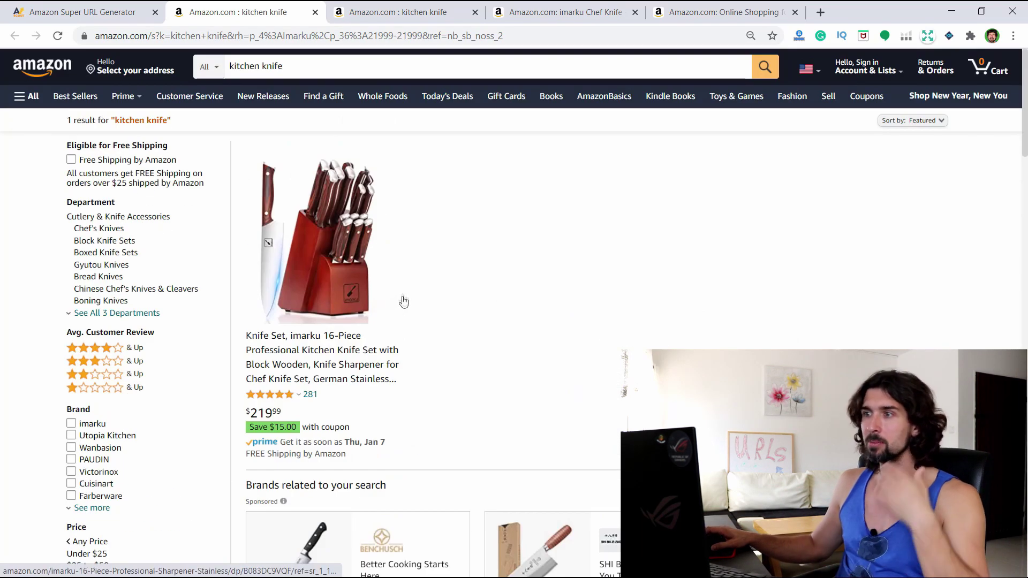
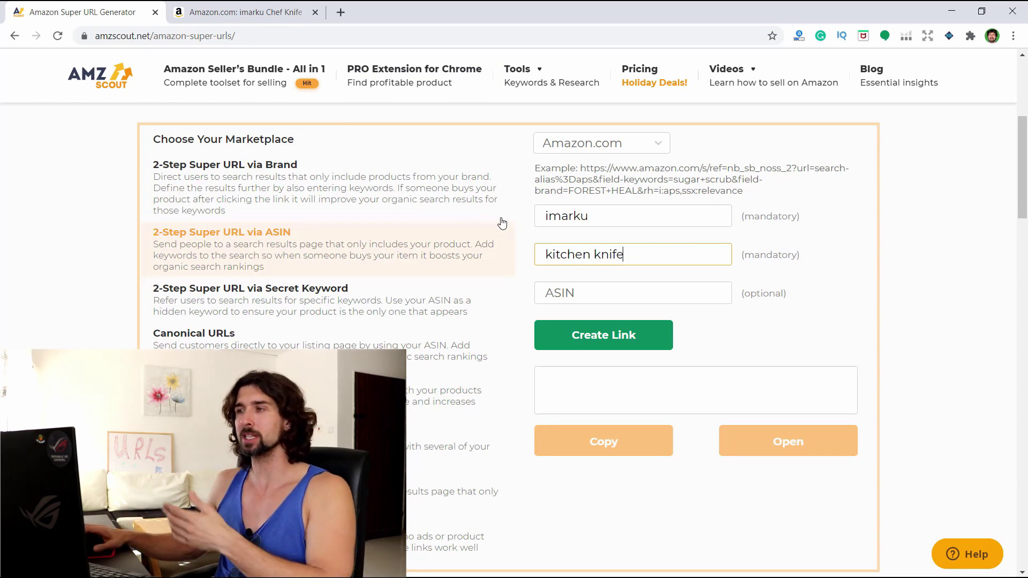
- Find the ASIN in the imarku chef knife listing's web address and product information, and copy it for the form's ASIN field
left_click(577, 293)
left_click(246, 12)
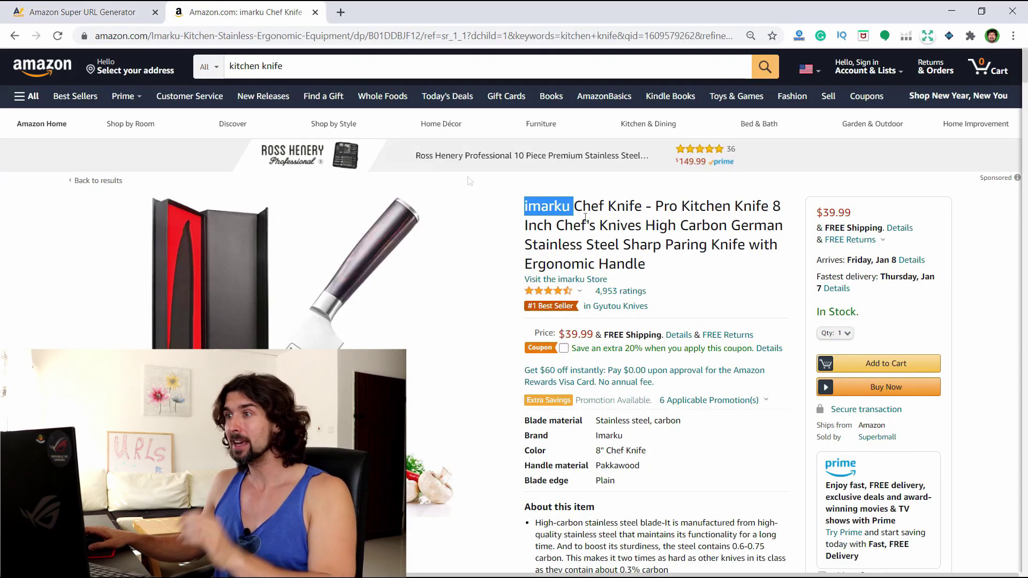
double_click(390, 36)
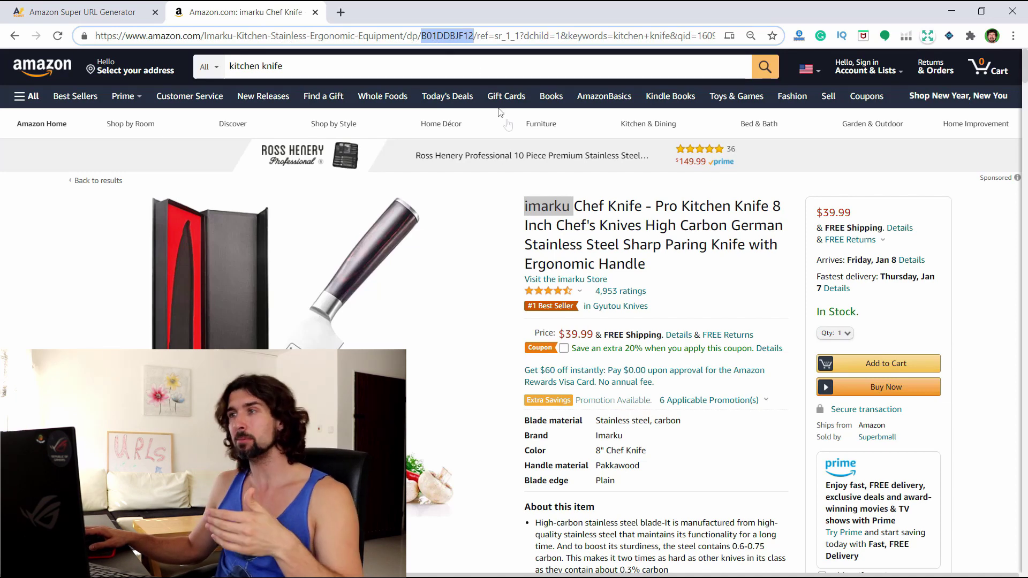
scroll(592, 228, "down", 1)
scroll(591, 229, "down", 5)
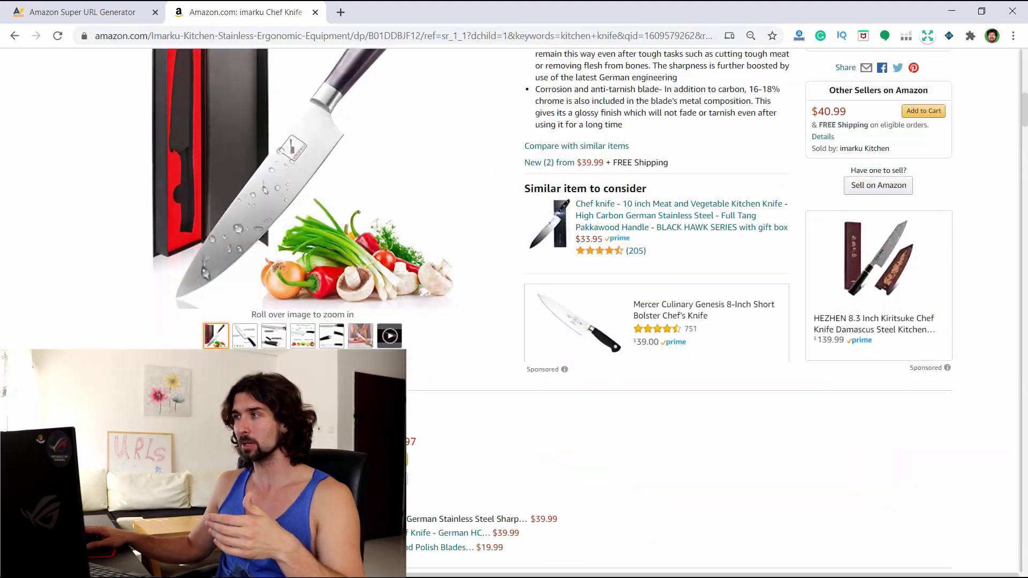
left_click(1024, 171)
left_click_drag(1024, 170, 1026, 347)
scroll(123, 162, "up", 5)
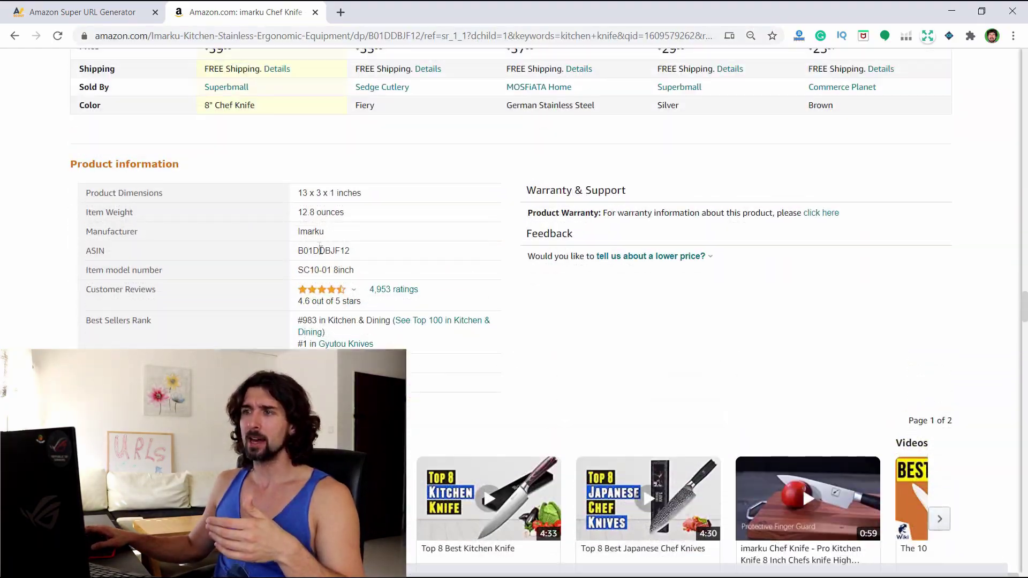
double_click(326, 251)
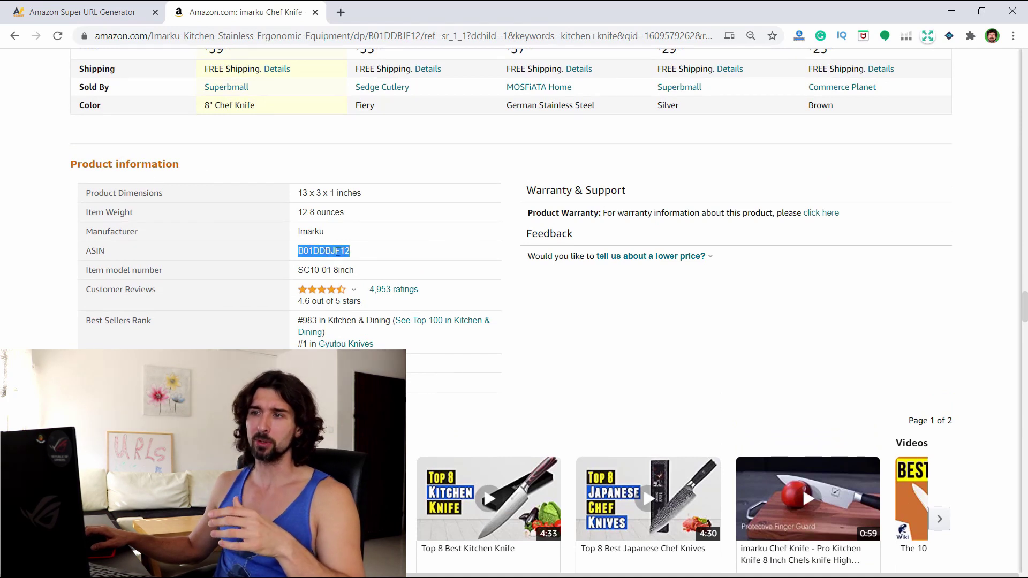
right_click(319, 249)
left_click(345, 259)
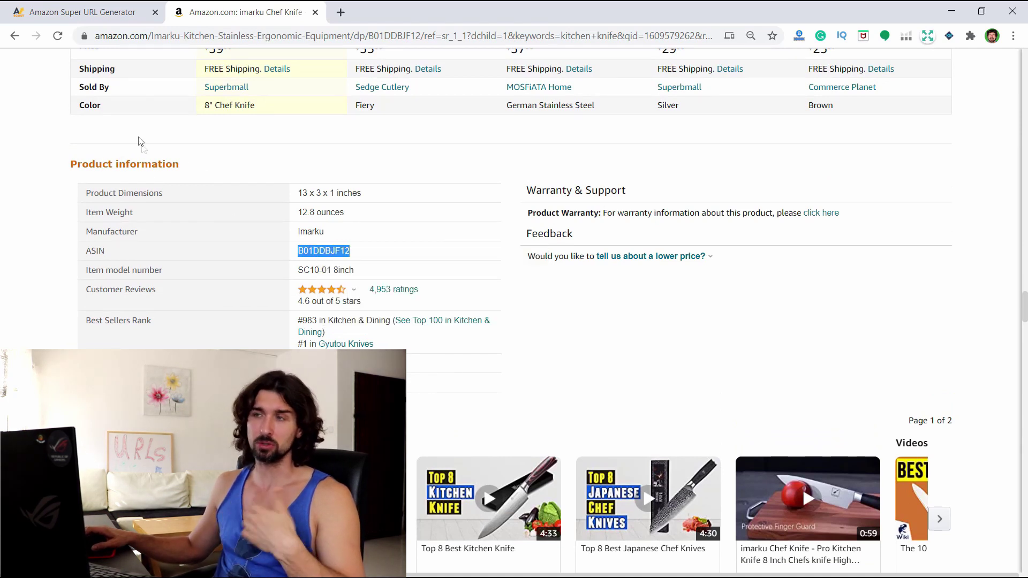
- Enter the copied ASIN B01DDBJF12 in the 2-Step Super URL via ASIN form and check which fields are mandatory
left_click(80, 12)
key("ctrl+v")
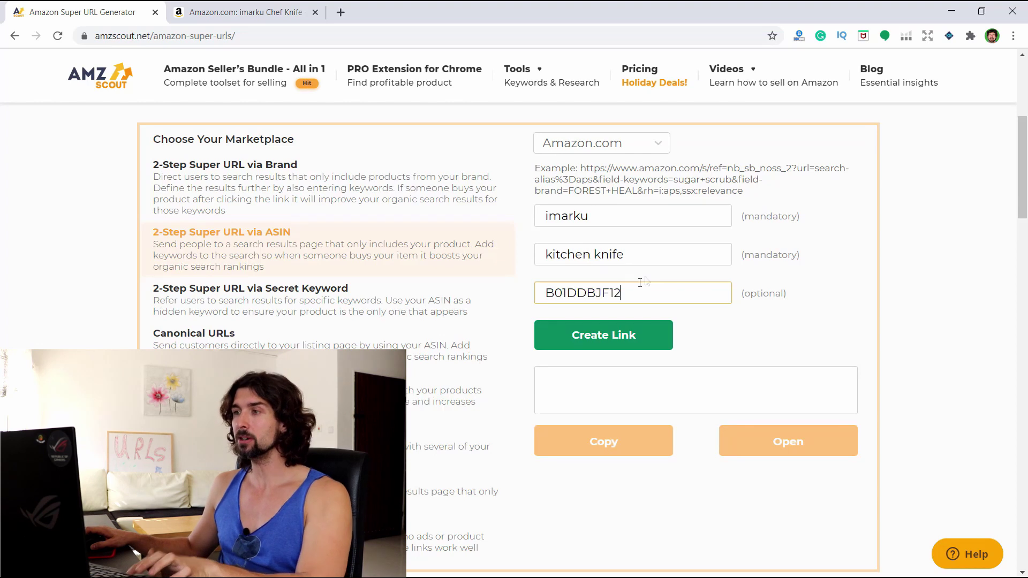
double_click(769, 256)
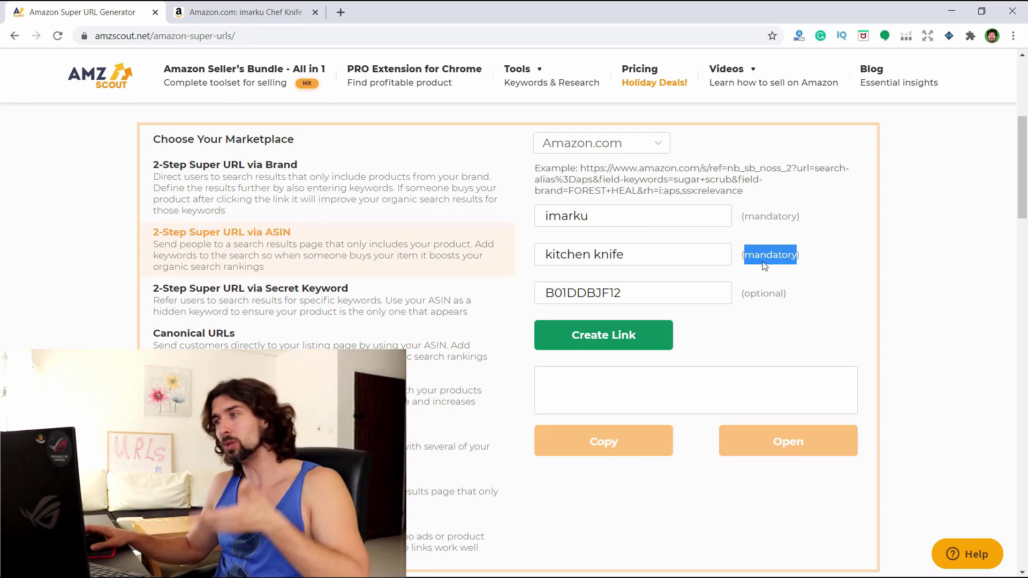
- Create the 2-step super URL via ASIN and open it to look through the whole Amazon results page
left_click(592, 337)
left_click(795, 454)
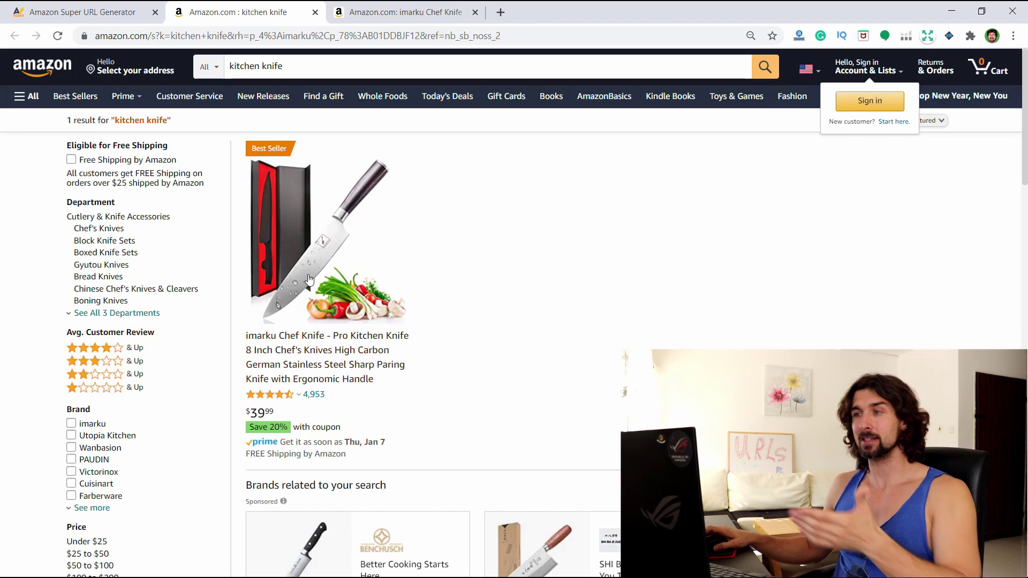
scroll(392, 289, "down", 15)
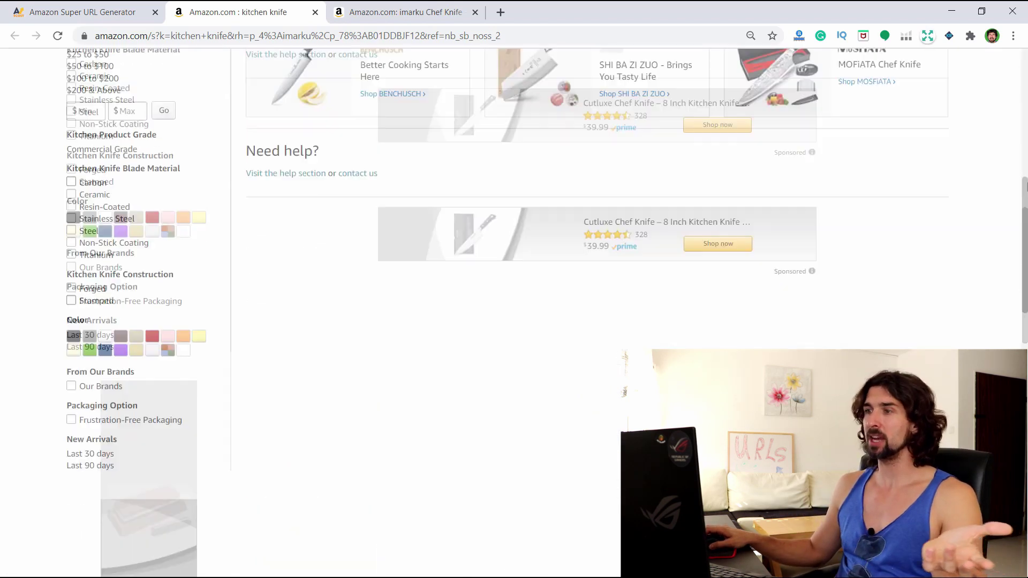
scroll(462, 316, "up", 15)
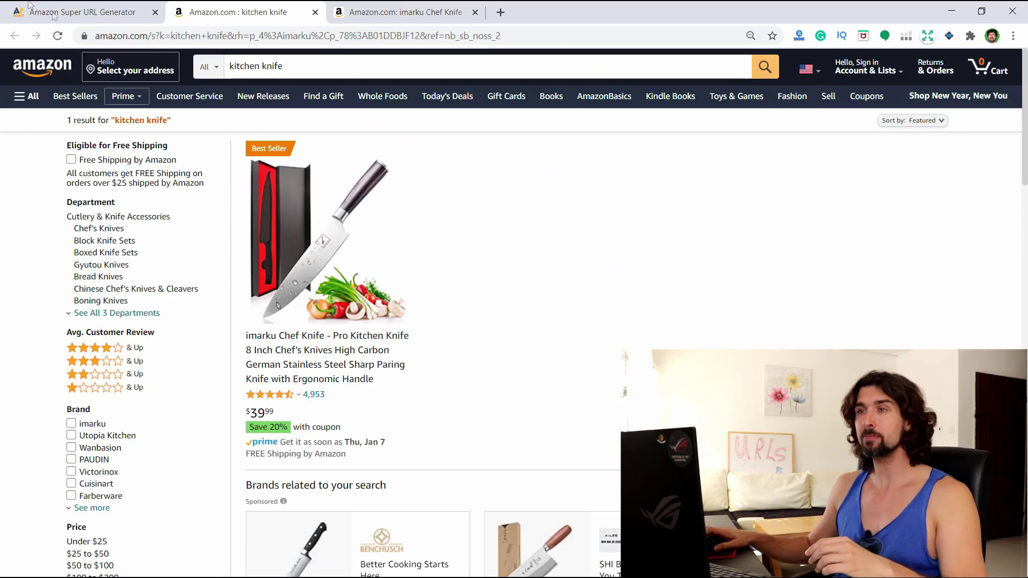
- Compare the brand, keywords and ASIN in the Super URL form with the product on the opened results page
key("ctrl+shift+Tab")
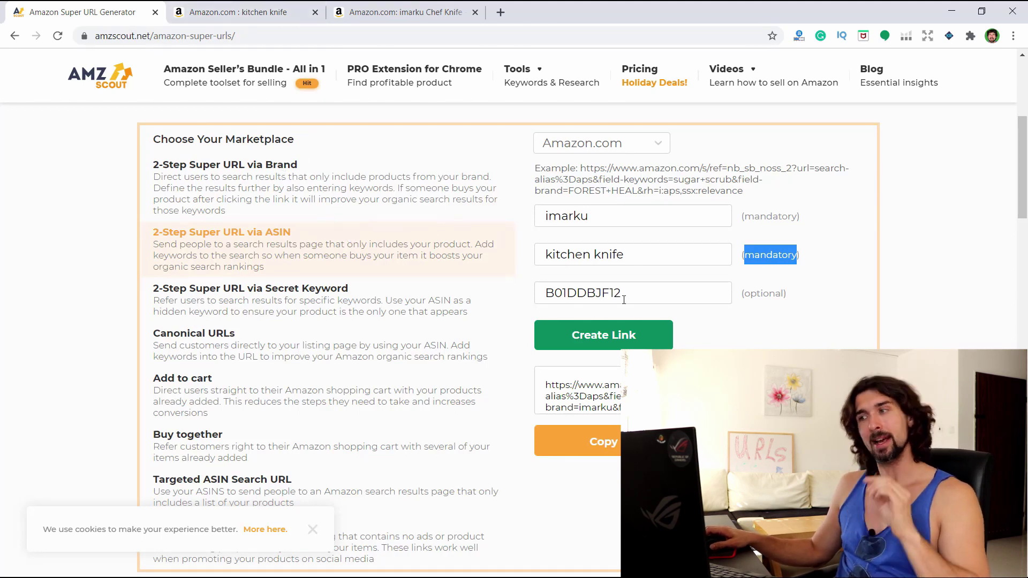
left_click(241, 12)
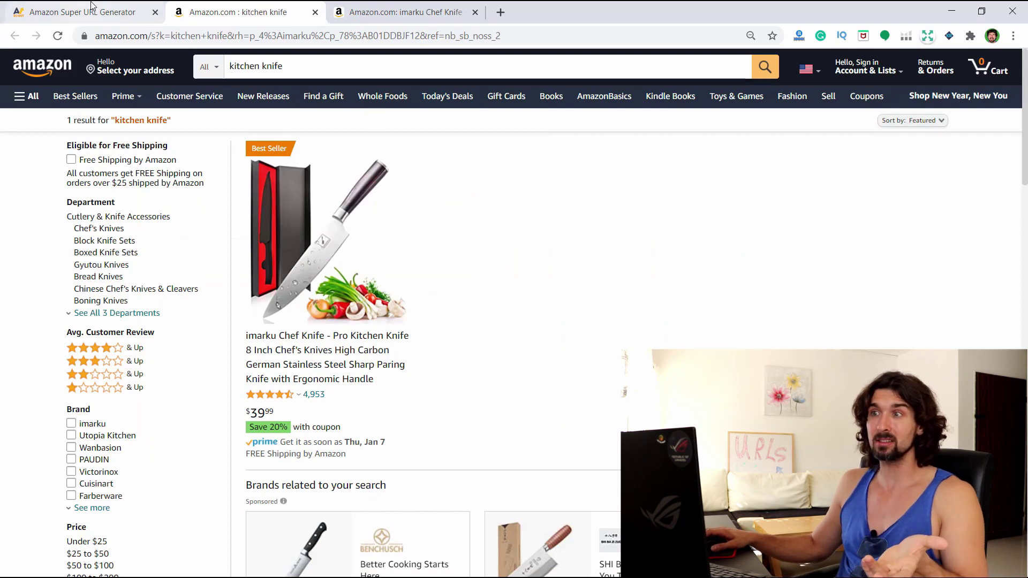
key("ctrl+shift+Tab")
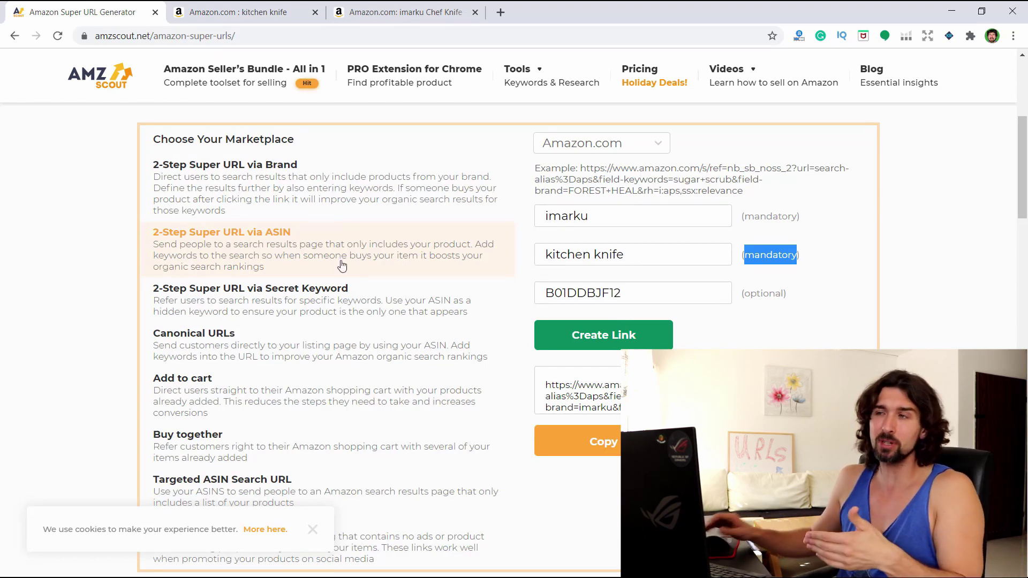
key("ctrl+Tab")
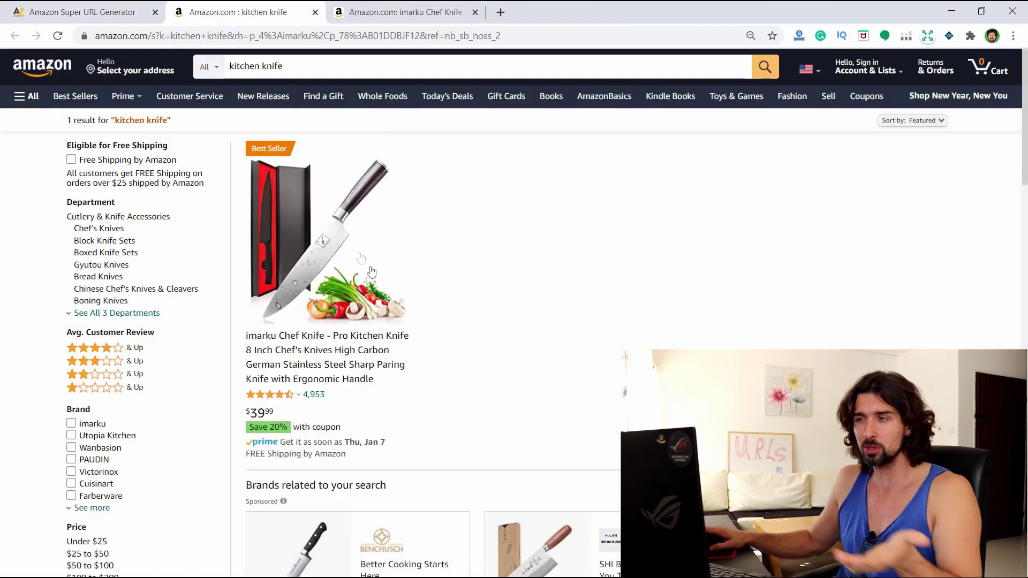
left_click(97, 6)
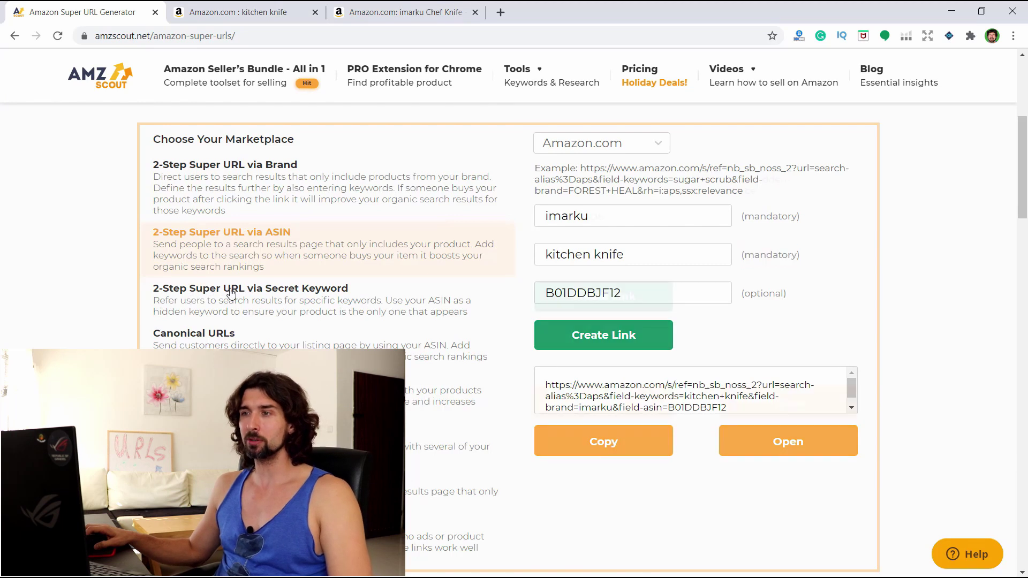
- Fill in the 2-Step Super URL via Secret Keyword form with the ASIN B01DDBJF12 and the keywords kitchen knife
left_click(231, 293)
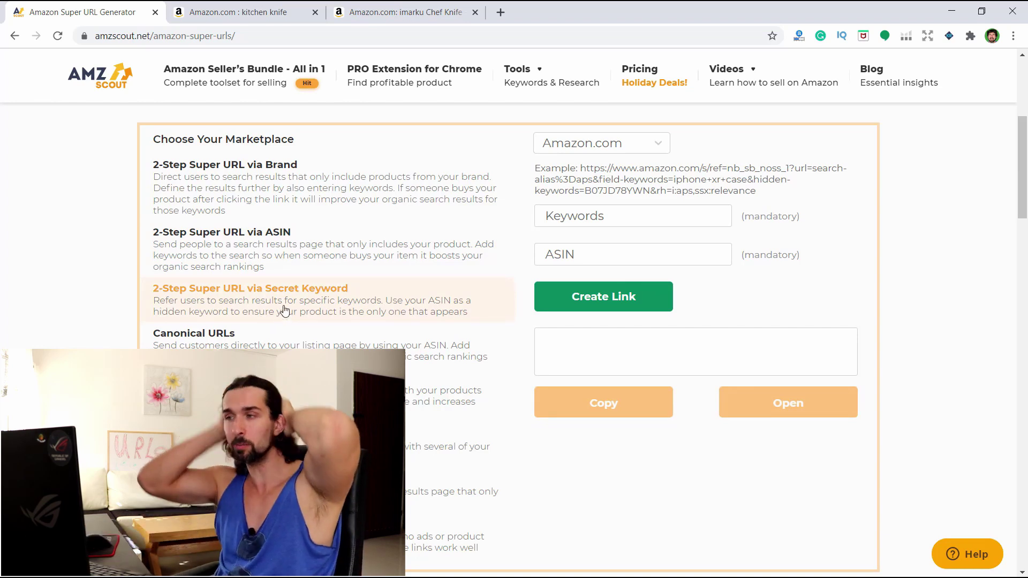
left_click(584, 248)
key("ctrl+v")
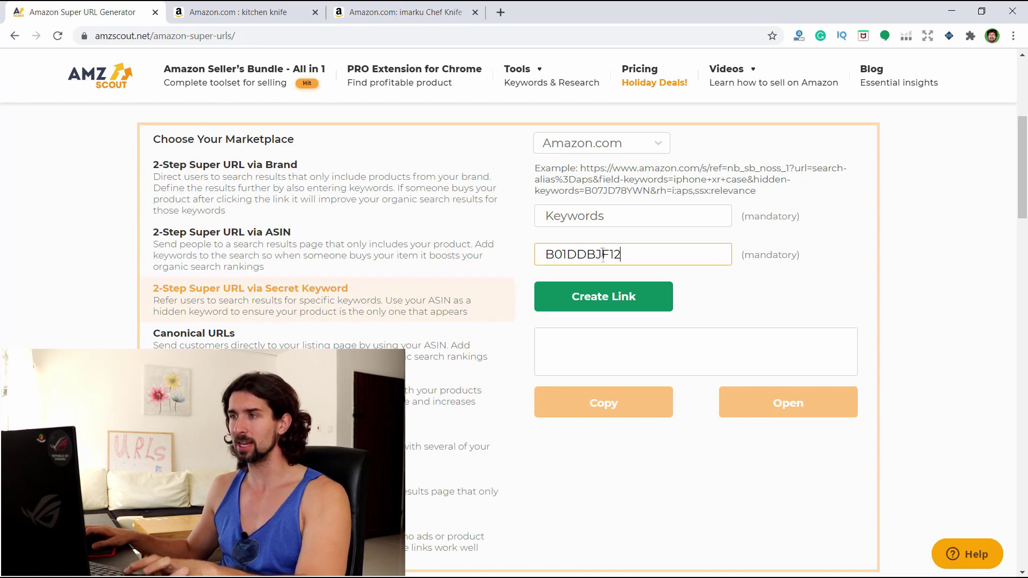
left_click(597, 220)
type("kitcheb")
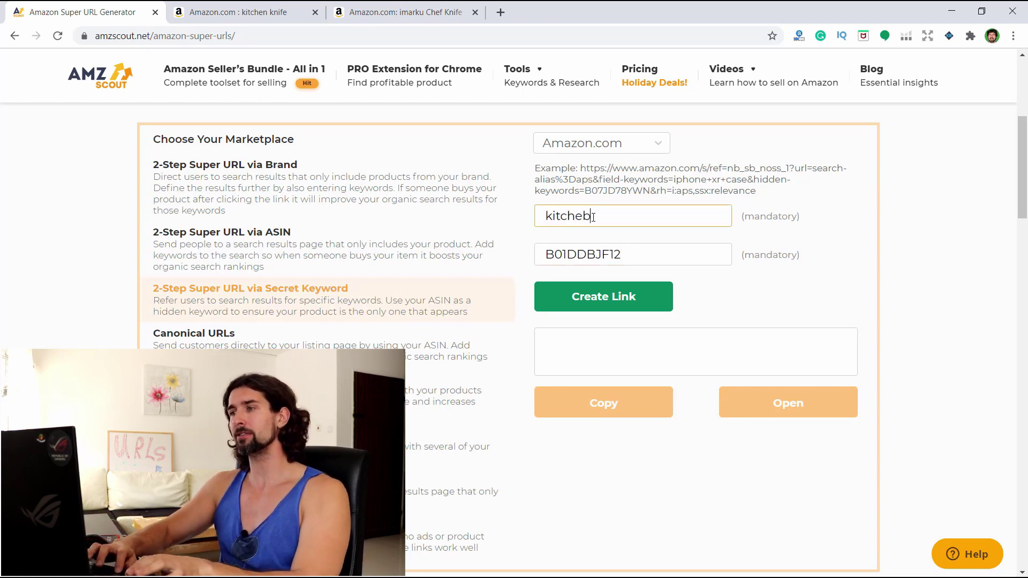
key("BackSpace")
type("n k")
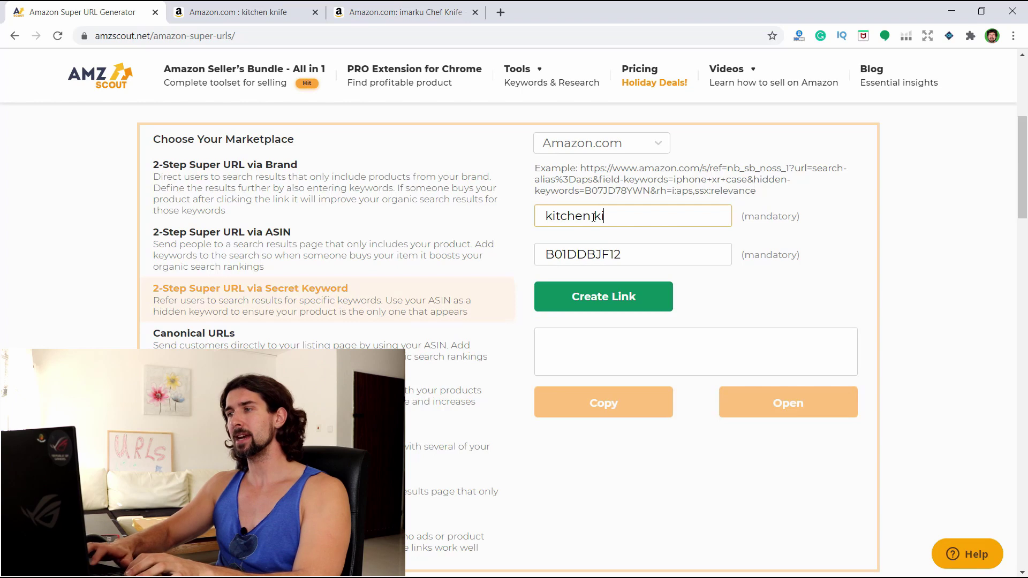
type("nife")
- Create the super URL via secret keyword, open it on Amazon and close the older Amazon tabs
left_click(657, 300)
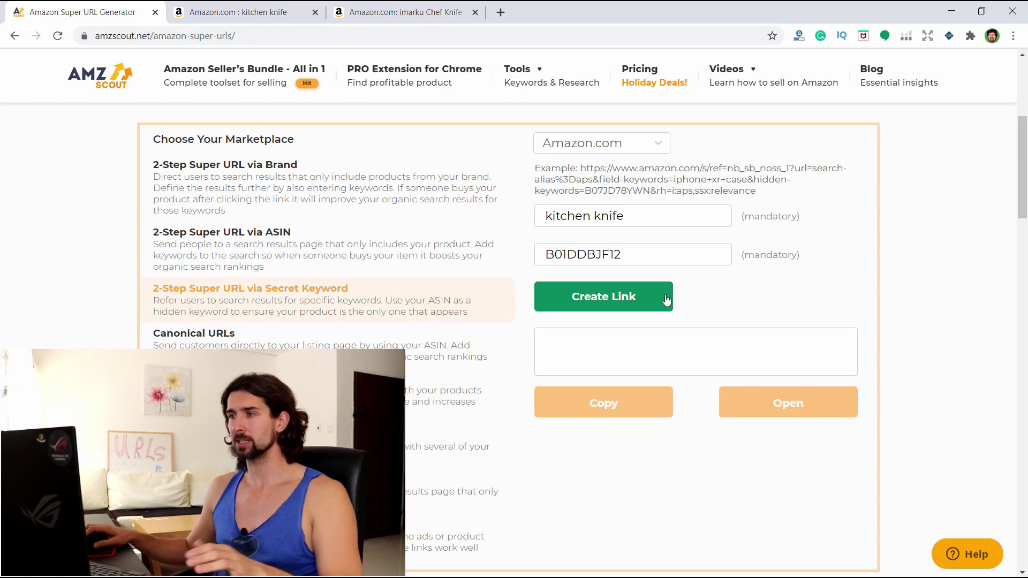
left_click(802, 408)
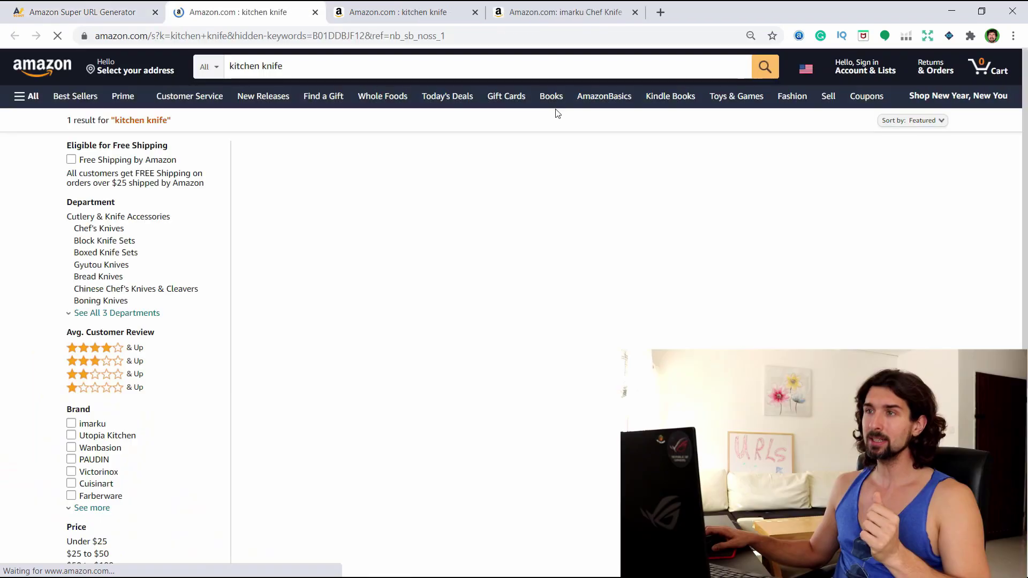
left_click(474, 12)
left_click(474, 11)
left_click(475, 12)
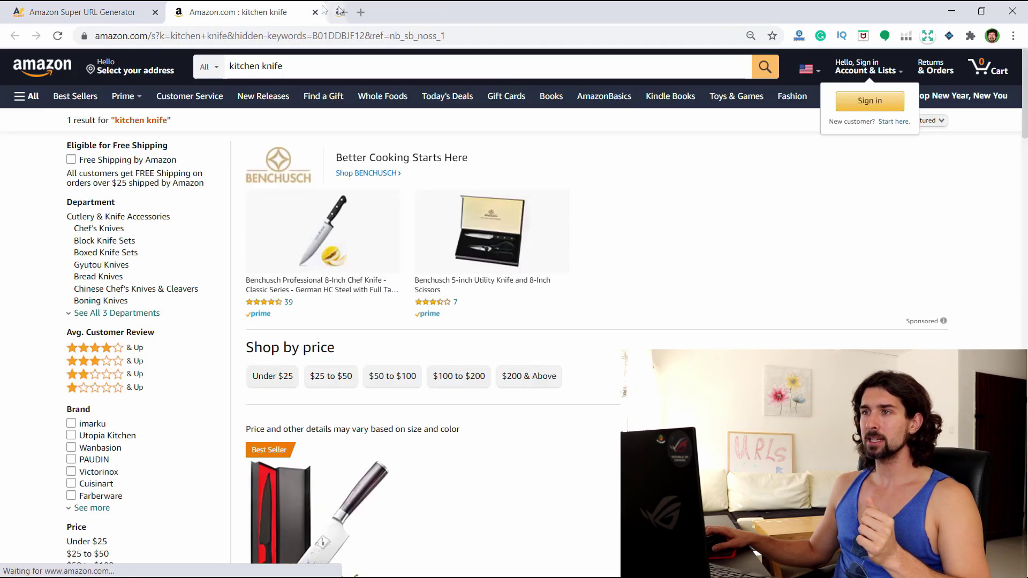
- Look through the kitchen knife results page opened by the secret keyword link, including the sponsored products and the listed knife
scroll(546, 150, "down", 2)
scroll(542, 150, "up", 3)
scroll(343, 390, "down", 2)
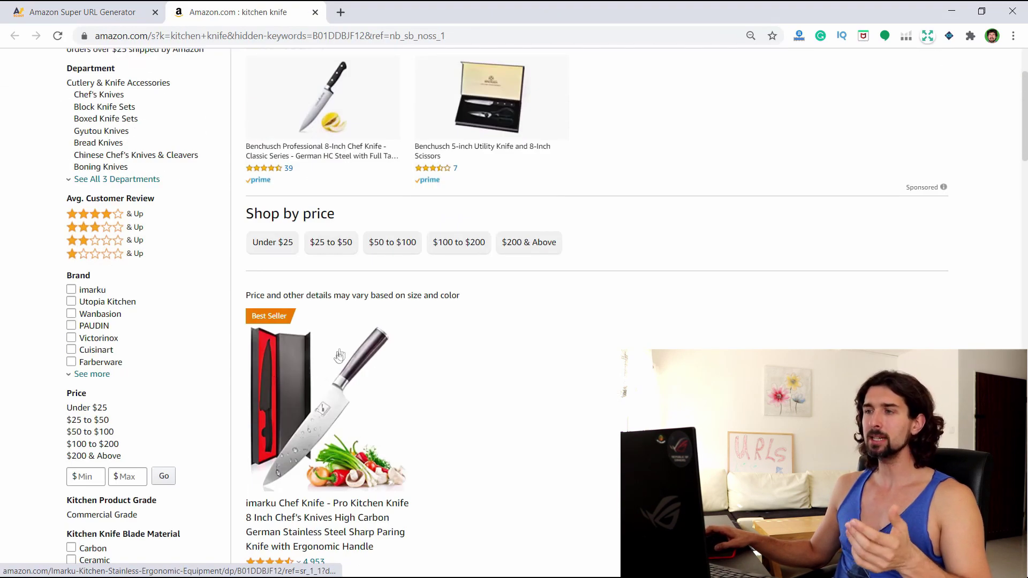
scroll(524, 266, "up", 3)
left_click_drag(1024, 85, 1026, 128)
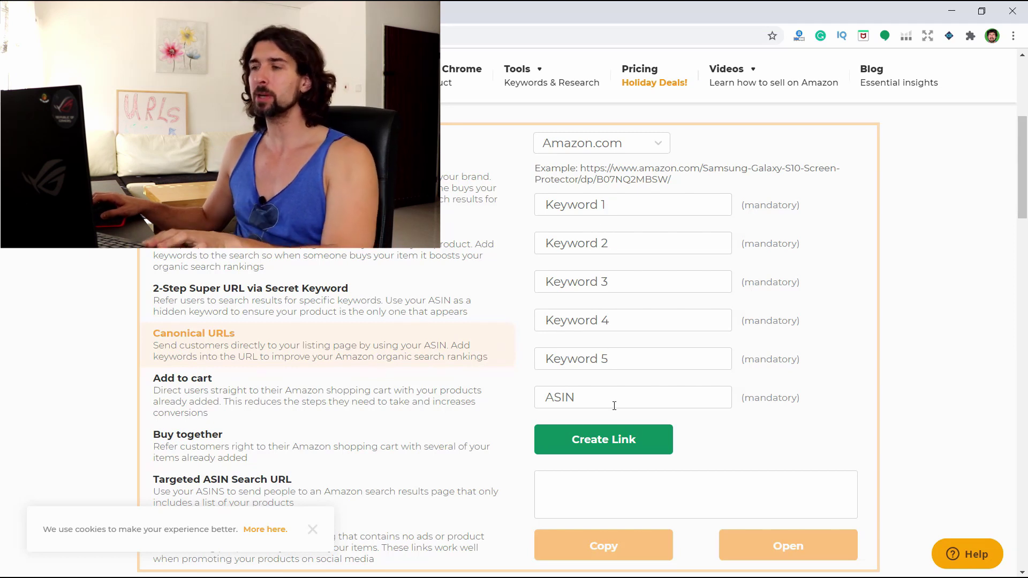
- Create a canonical URL for ASIN B01DDBJF12 with the keywords kitchen knife, kitchen knife steel, kitchen knife big, kitchen knife sturdy and kitchen knife stainless
key("ctrl+v")
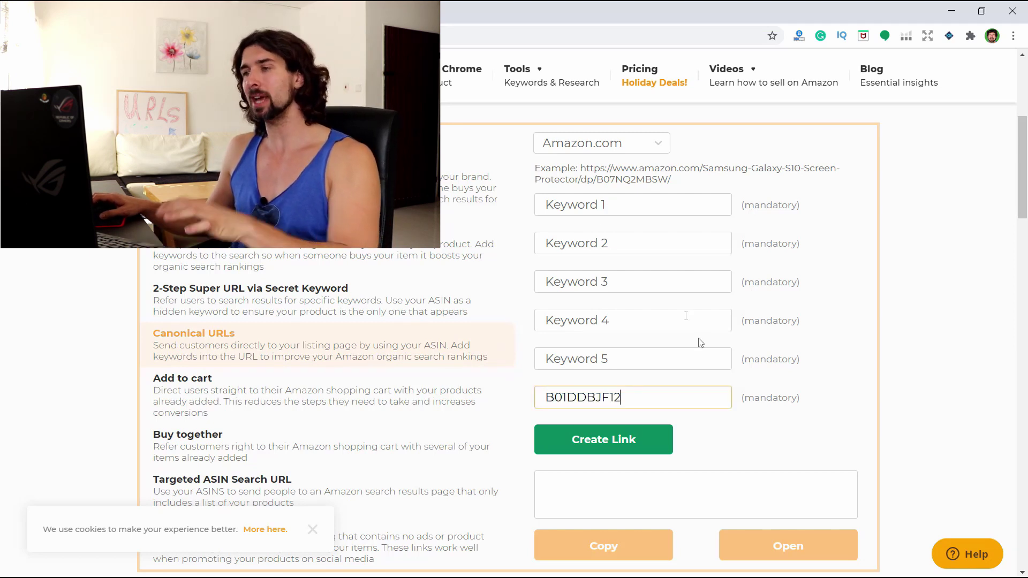
left_click(620, 209)
type("kitch")
type("ebk")
key("BackSpace")
key("BackSpace")
type("n knife")
key("ctrl+a")
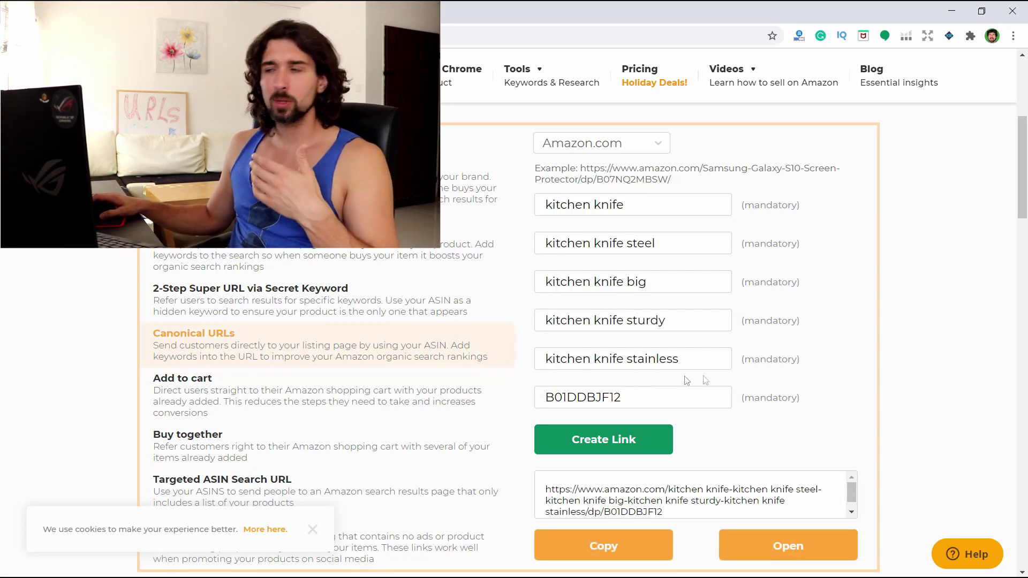
- Check the keyword part and the ASIN in the generated canonical URL, and open the link on Amazon
scroll(687, 381, "down", 1)
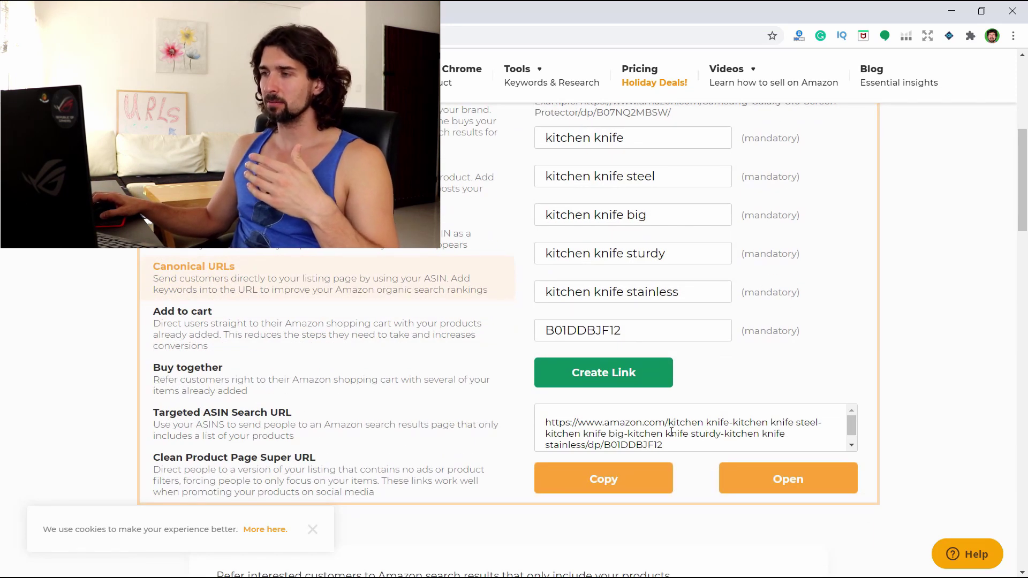
left_click_drag(668, 424, 719, 431)
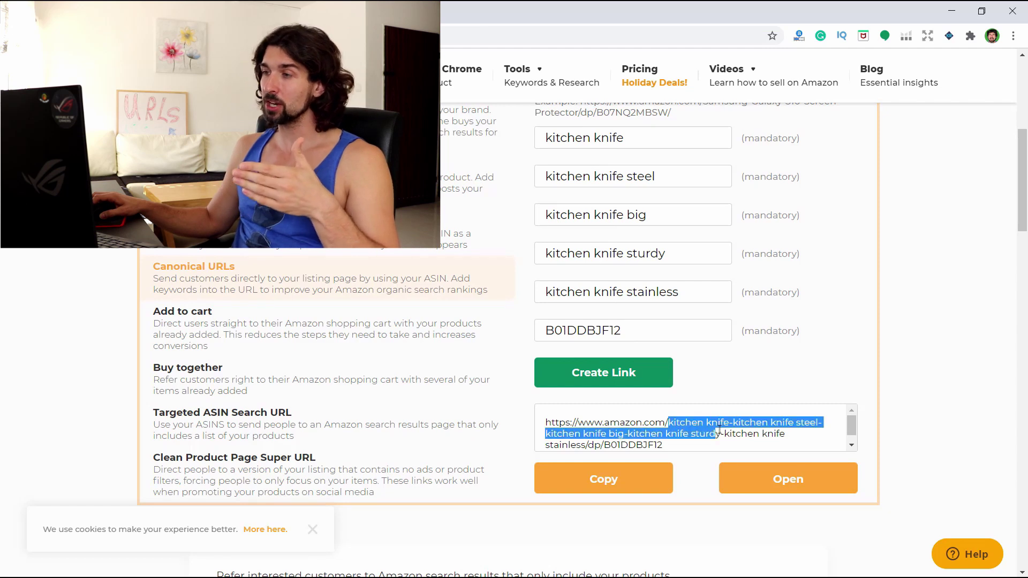
left_click(591, 441)
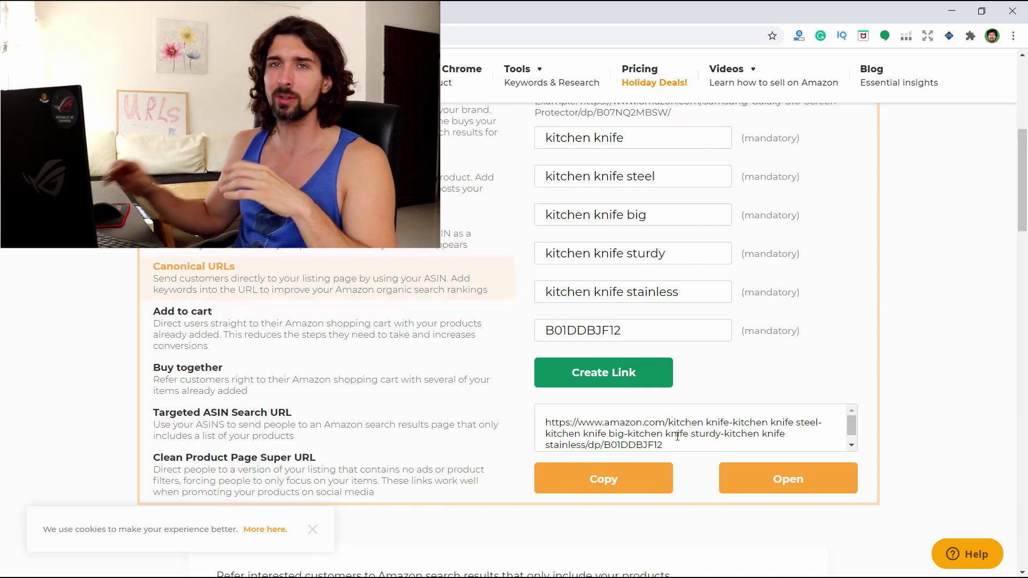
left_click(790, 480)
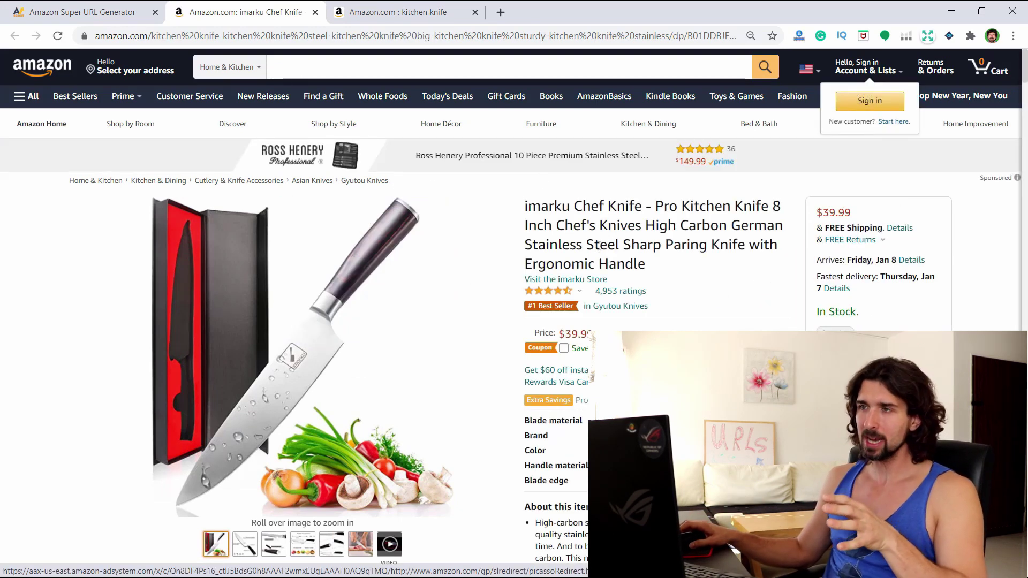
- Look over the imarku chef knife listing opened by the canonical URL and compare it with the Canonical URLs form
left_click(347, 75)
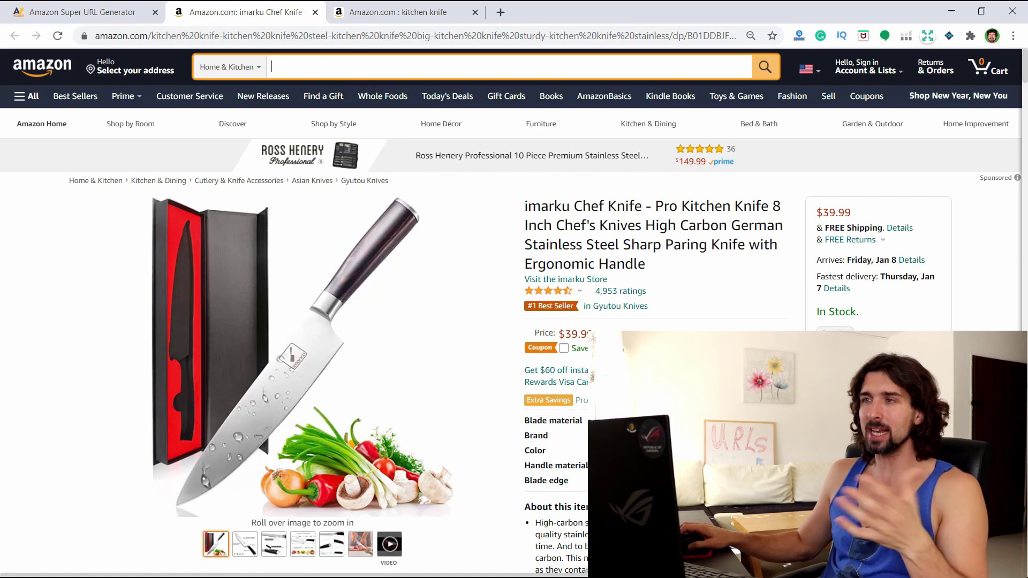
scroll(508, 161, "down", 2)
scroll(634, 229, "up", 2)
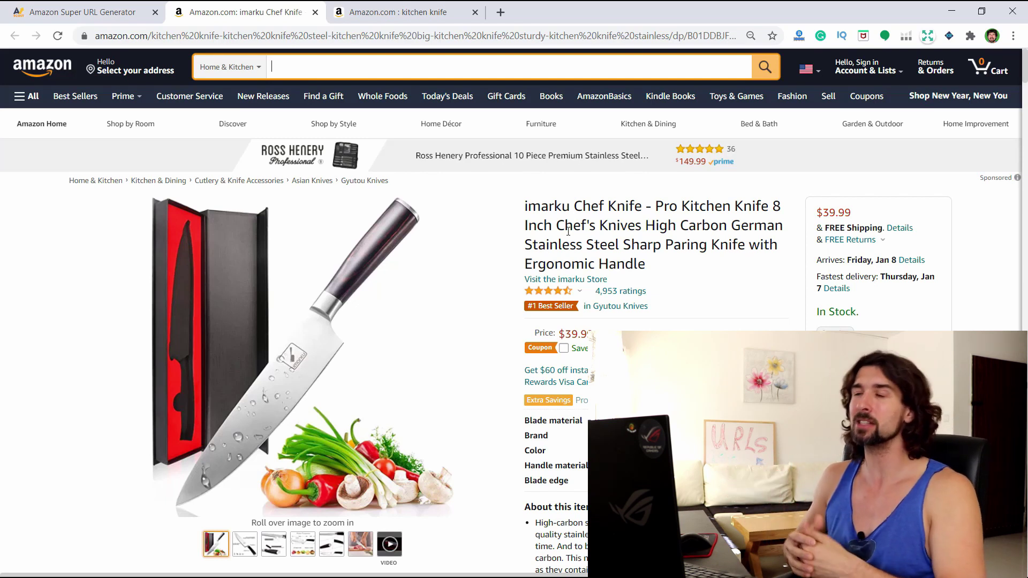
left_click(103, 11)
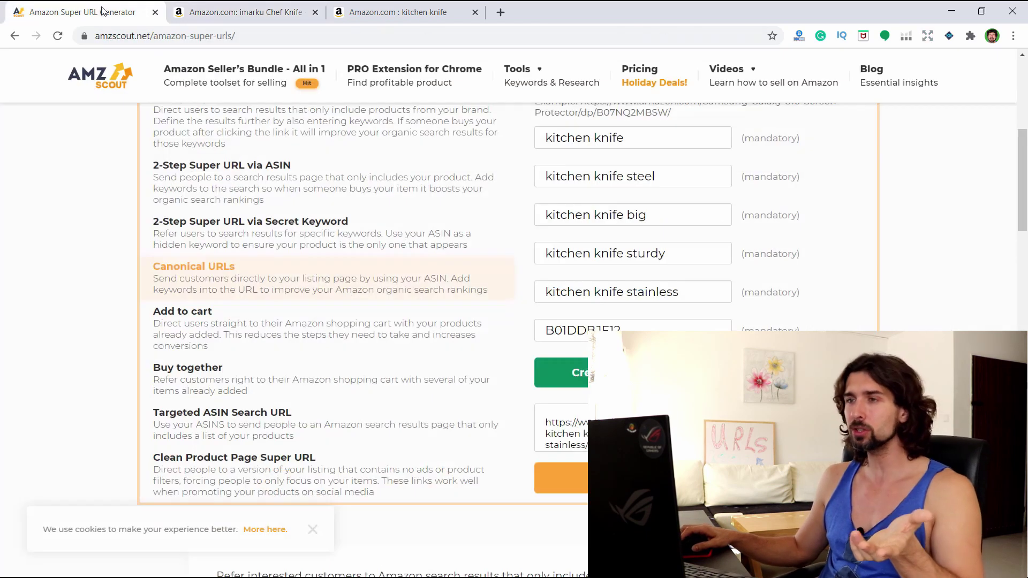
scroll(300, 294, "up", 2)
scroll(303, 309, "down", 2)
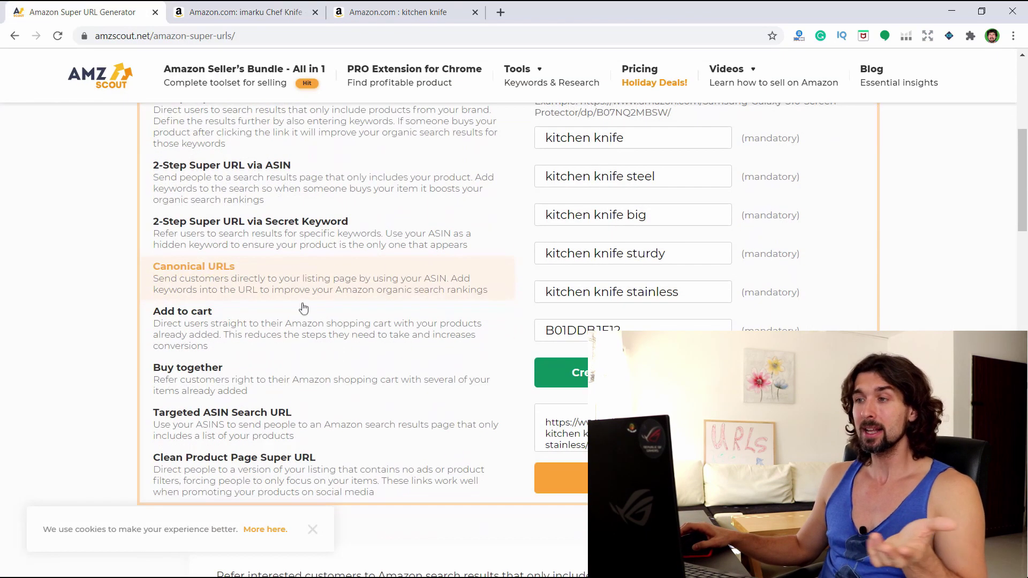
left_click(245, 12)
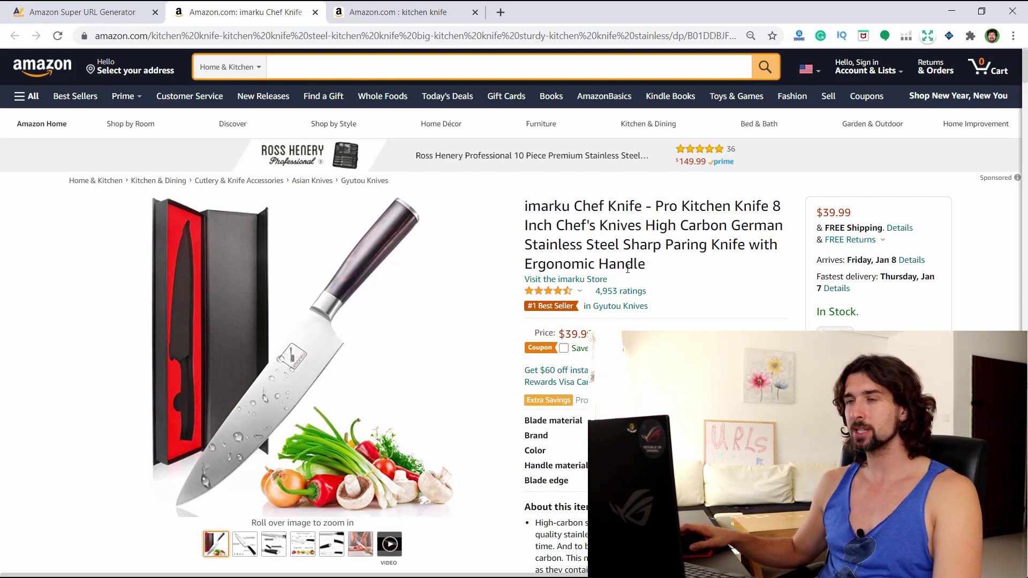
- Create an Add to cart URL for ASIN B01DDBJF12 with quantity 1 in the Super URL Generator and open it
left_click(80, 11)
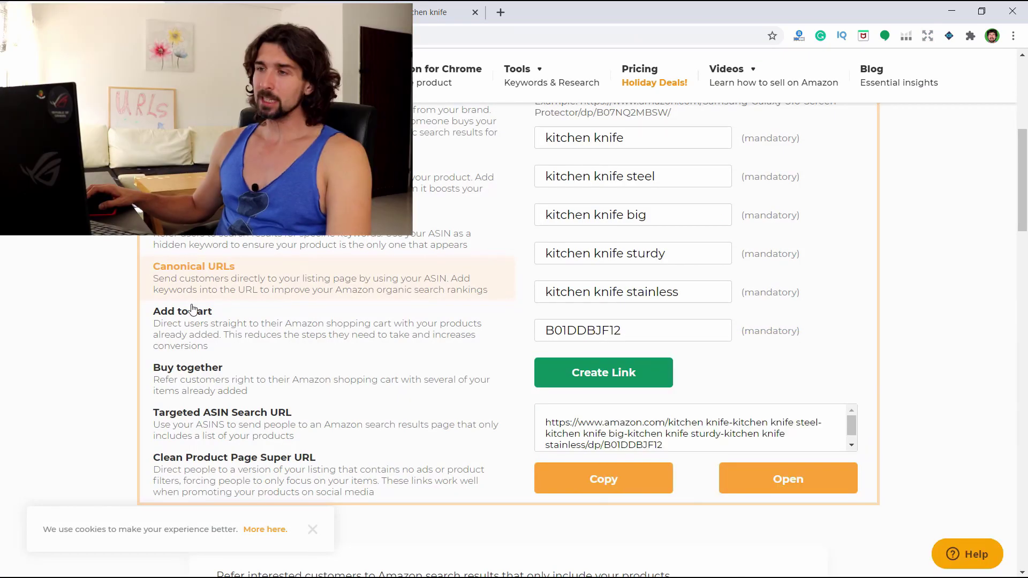
left_click(234, 336)
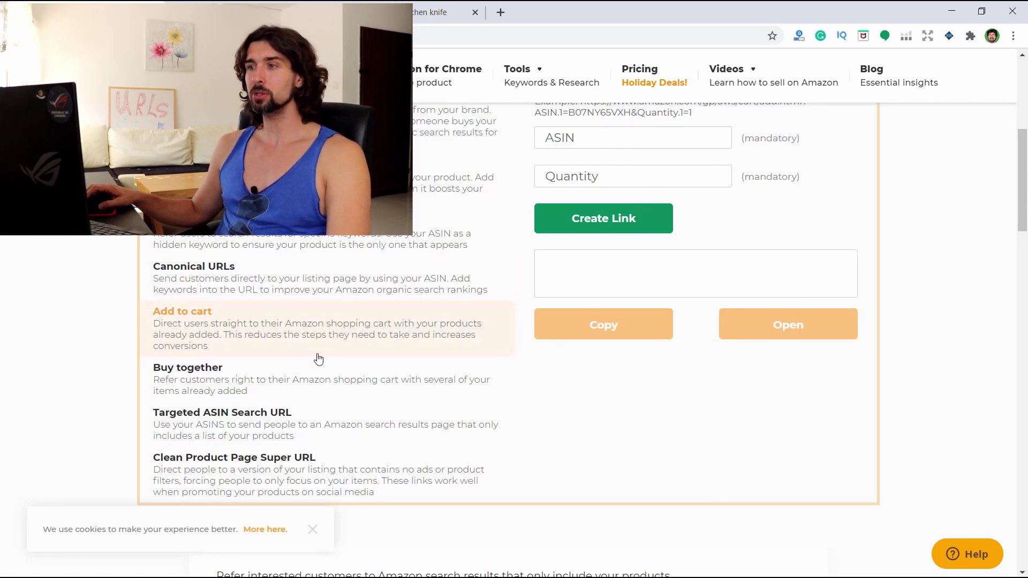
scroll(386, 348, "up", 4)
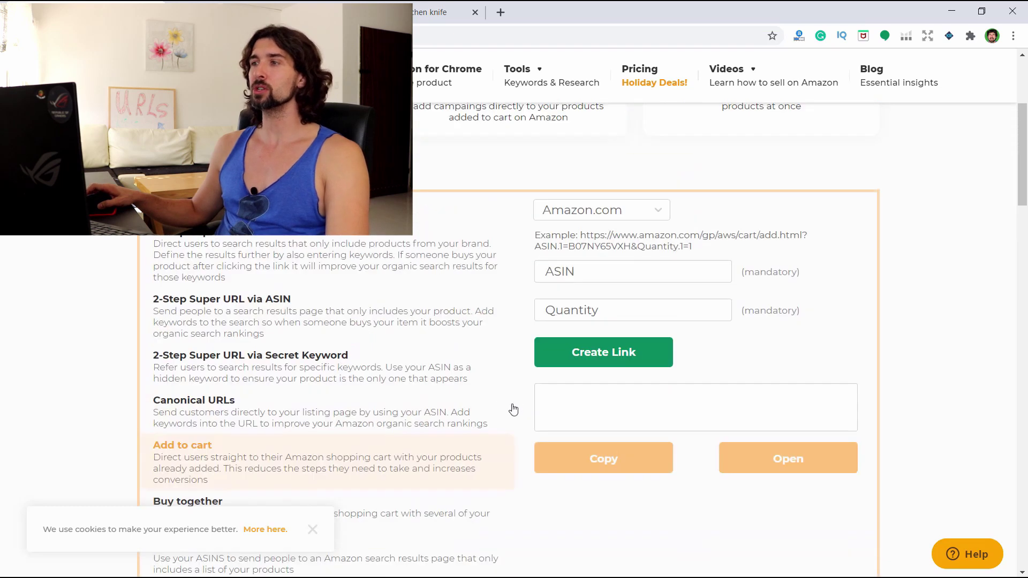
left_click(607, 329)
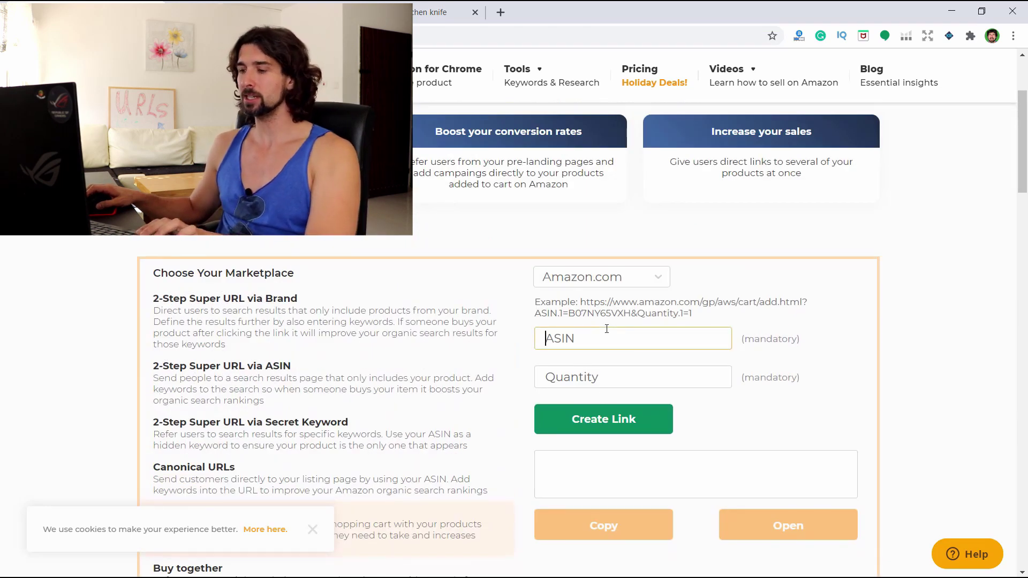
type("B01DDBJF12")
left_click(683, 370)
type("1")
scroll(814, 347, "down", 1)
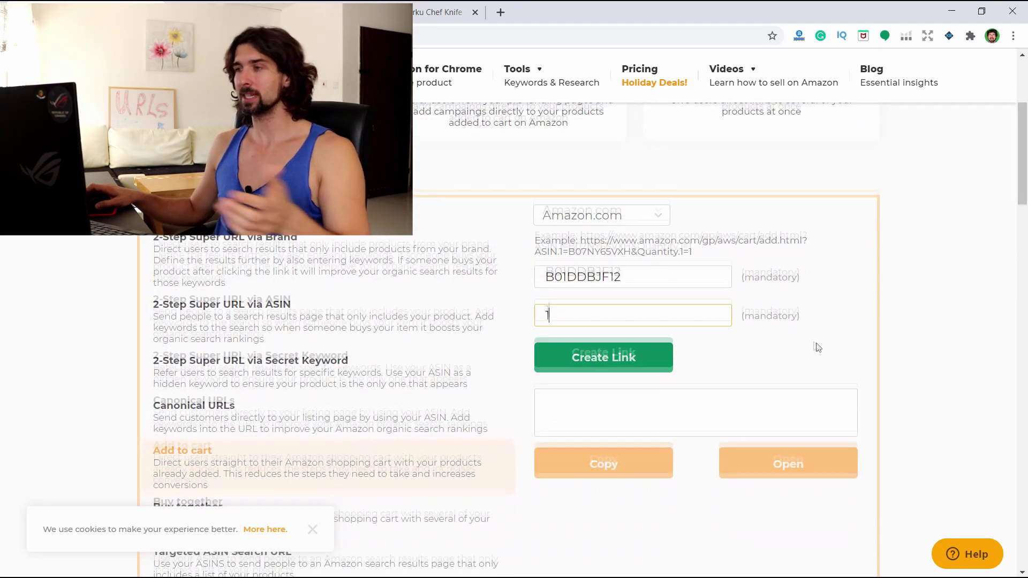
left_click(648, 362)
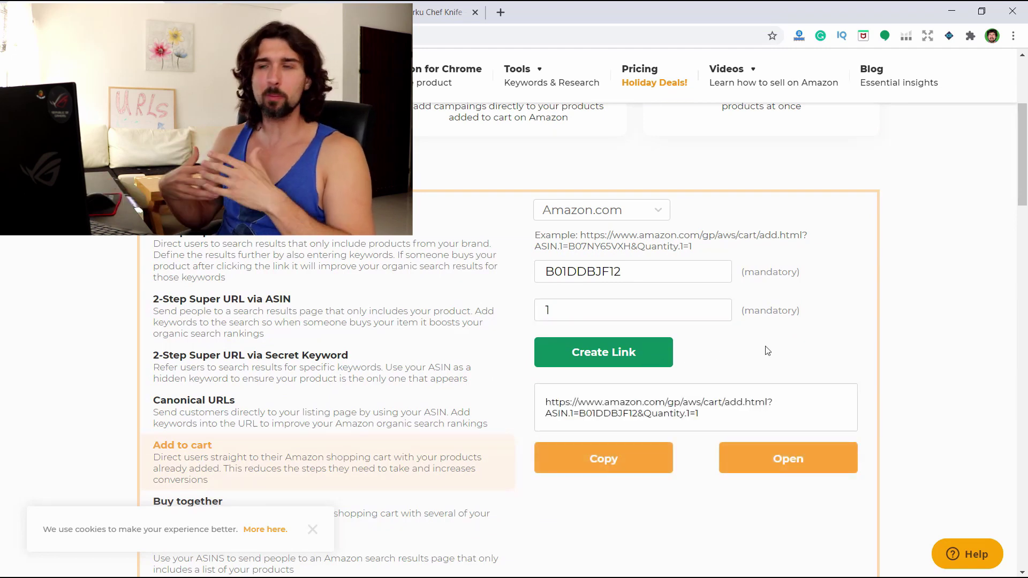
left_click(787, 457)
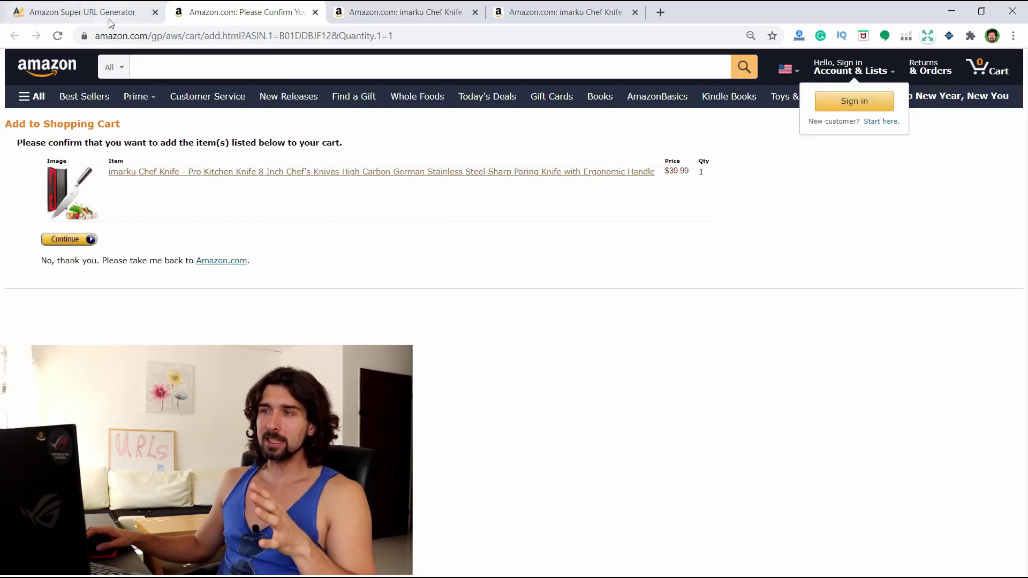
- Compare the item and quantity on Amazon's Add to Shopping Cart confirmation page with the Add to cart form and its description
left_click(696, 180)
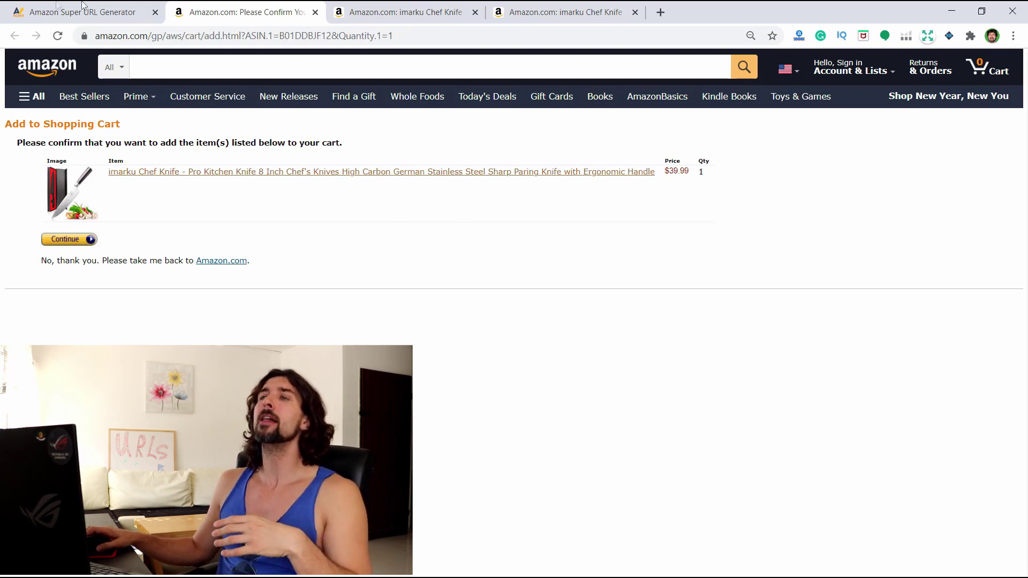
key("ctrl+shift+Tab")
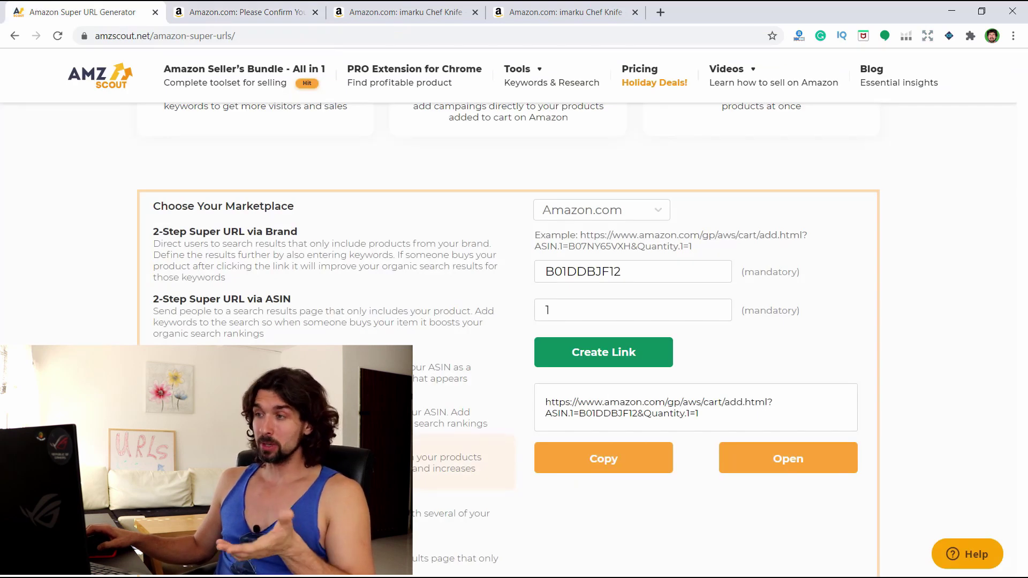
key("ctrl+Tab")
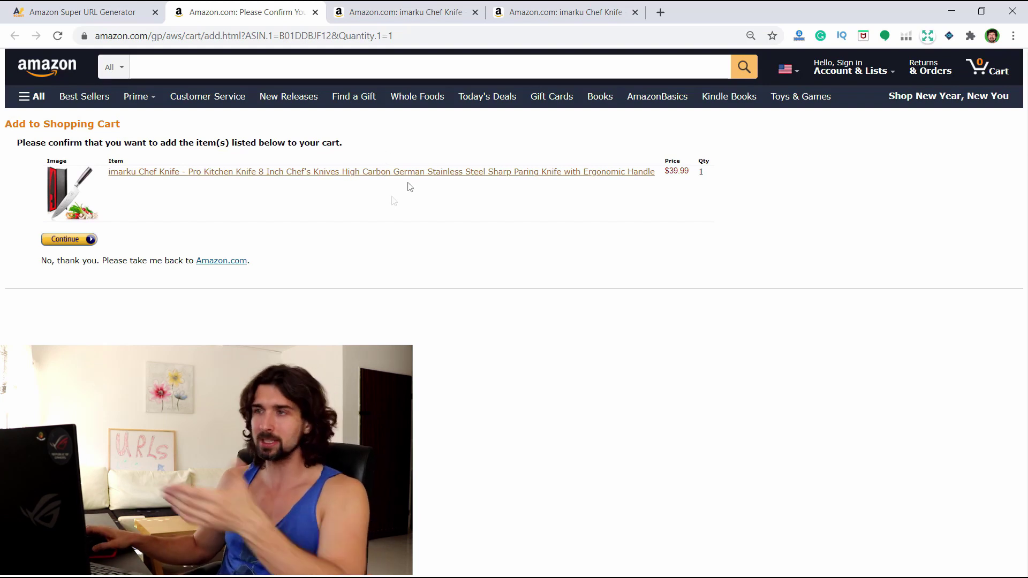
left_click(80, 12)
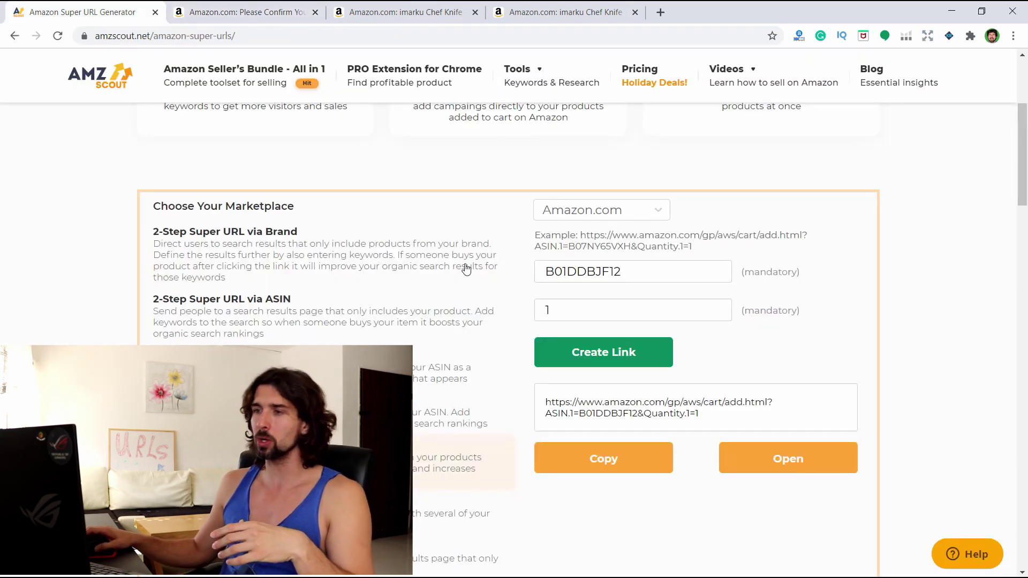
scroll(466, 267, "down", 3)
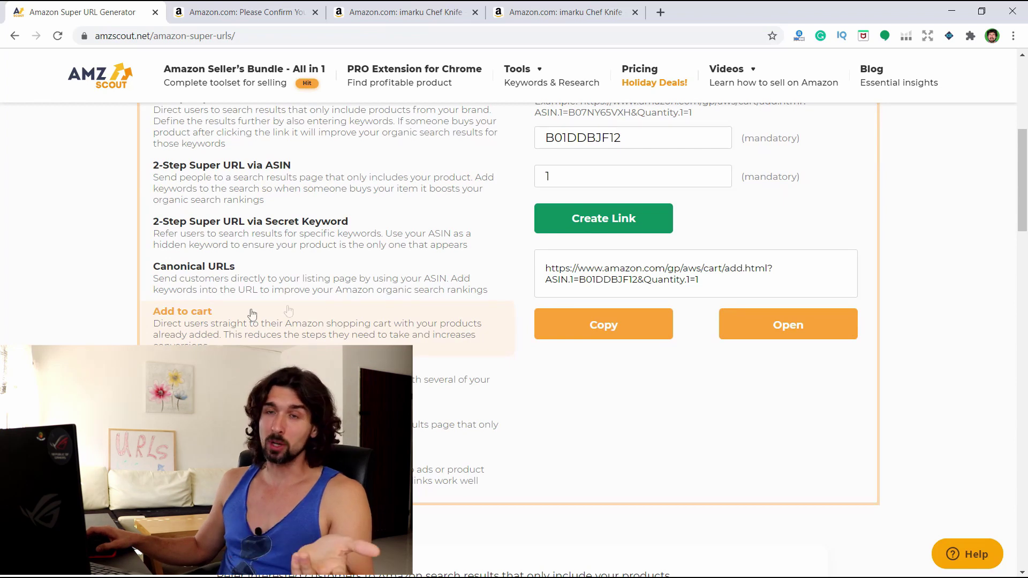
scroll(321, 316, "up", 3)
left_click(246, 11)
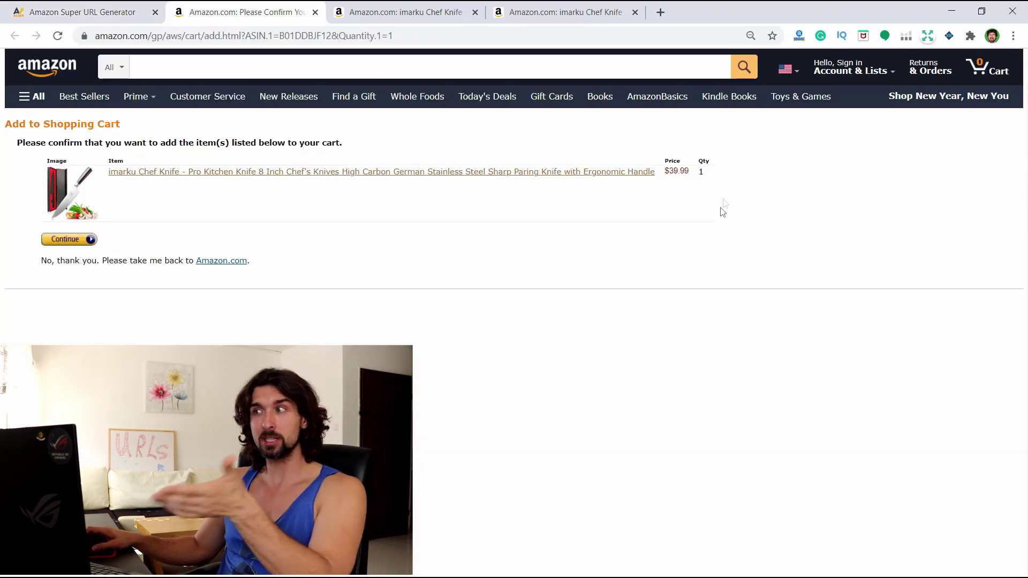
left_click(106, 10)
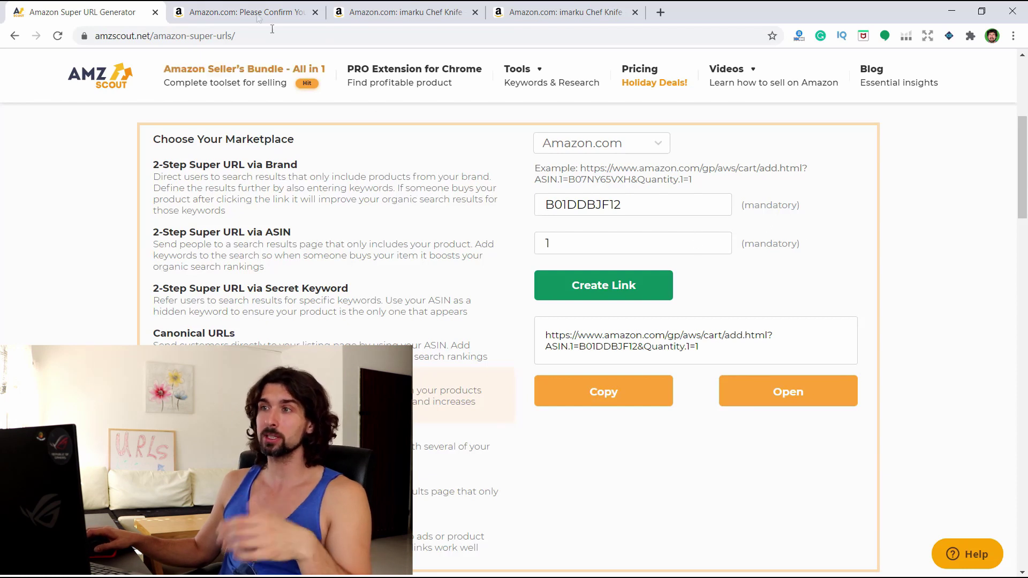
left_click(246, 12)
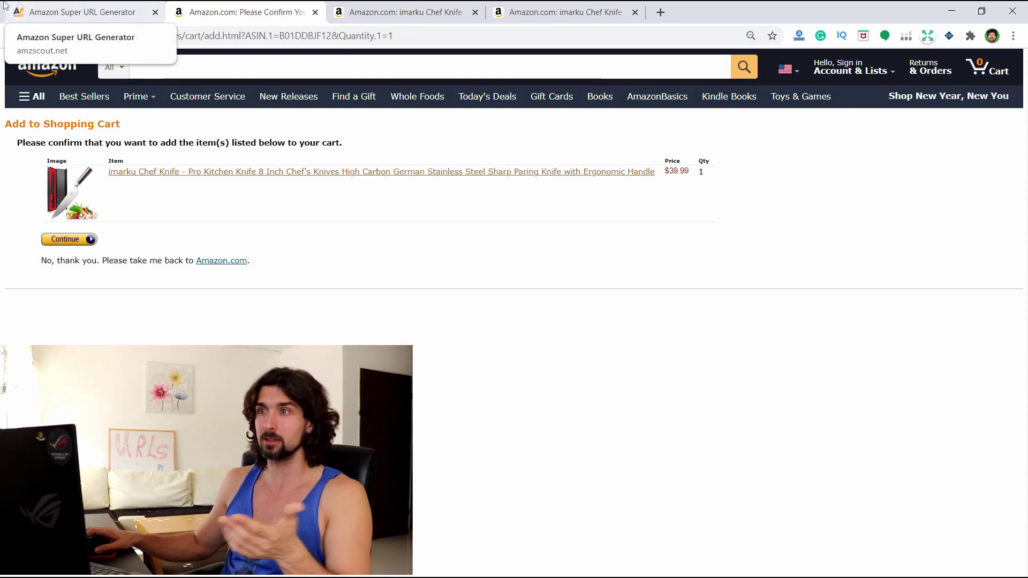
- Select the Buy together link type in the Super URL Generator and enter ASIN B01DDBJF12 with quantity 1 as the first product
left_click(79, 8)
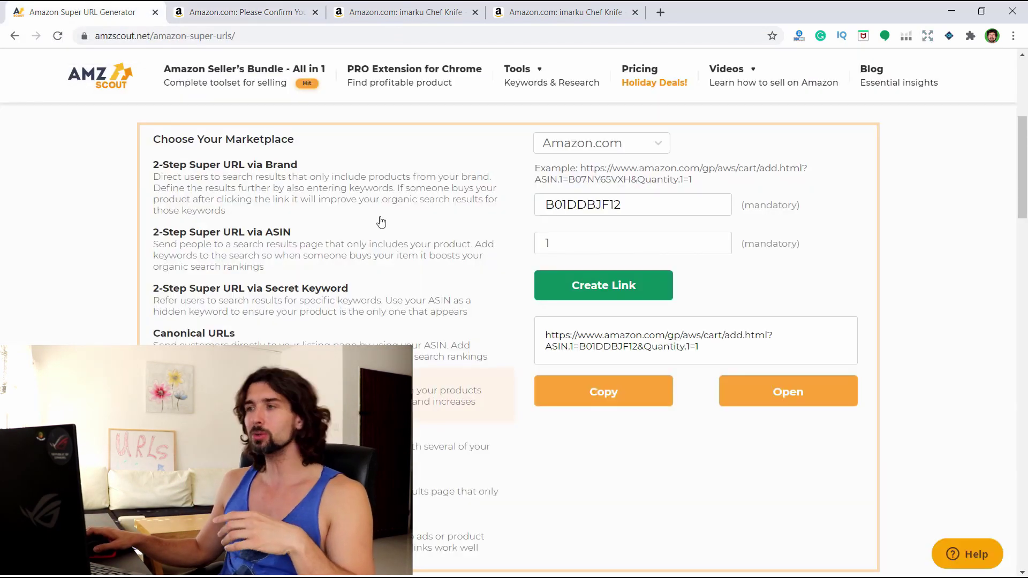
left_click(262, 7)
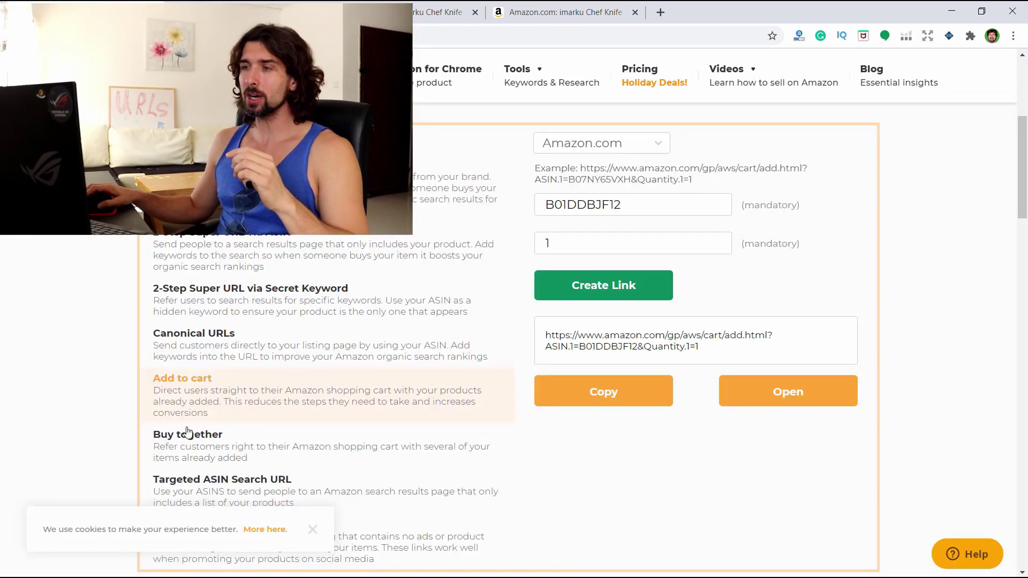
left_click(190, 440)
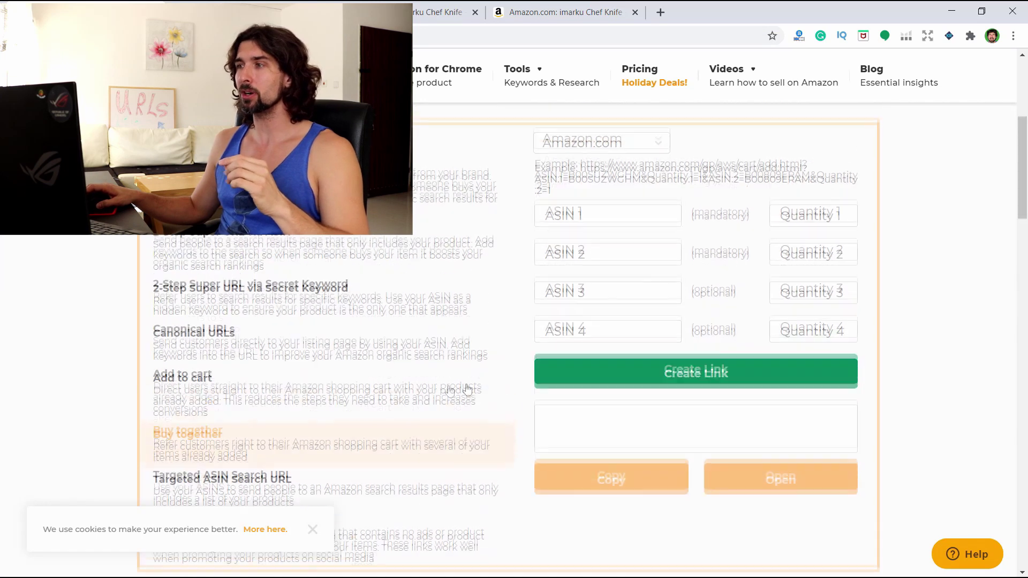
scroll(367, 280, "down", 3)
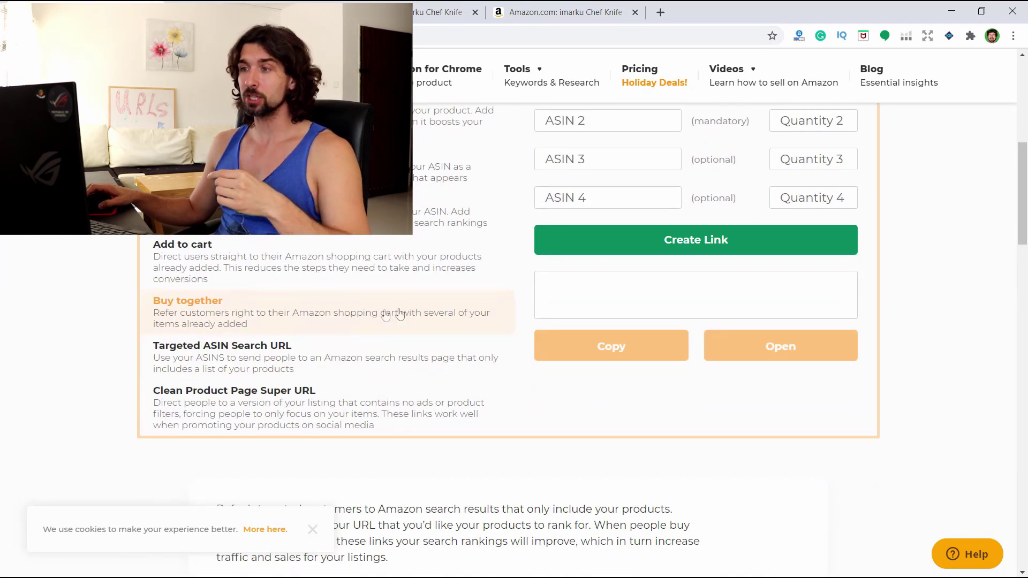
scroll(439, 318, "up", 3)
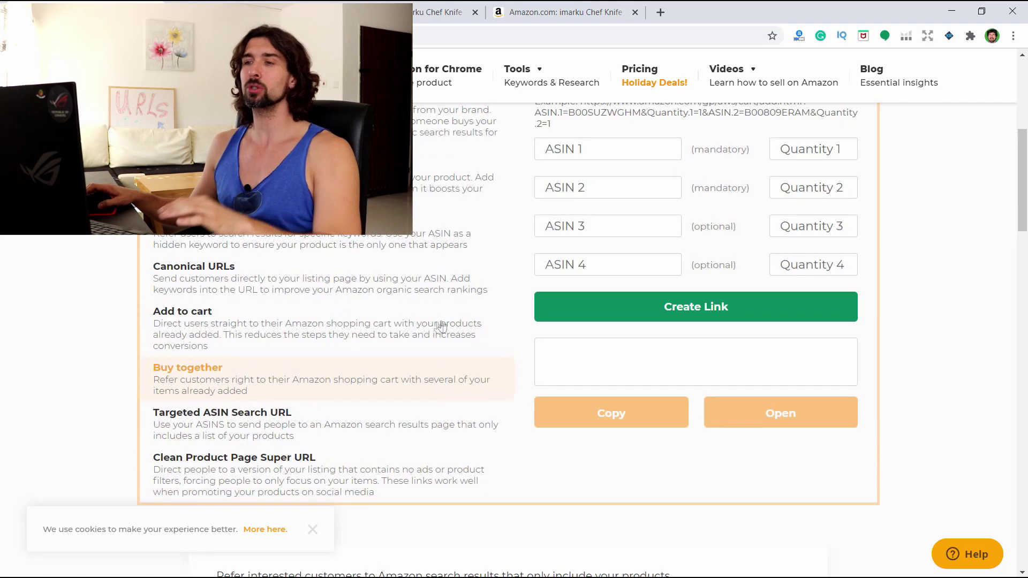
left_click(596, 216)
type("B01DDBJF12")
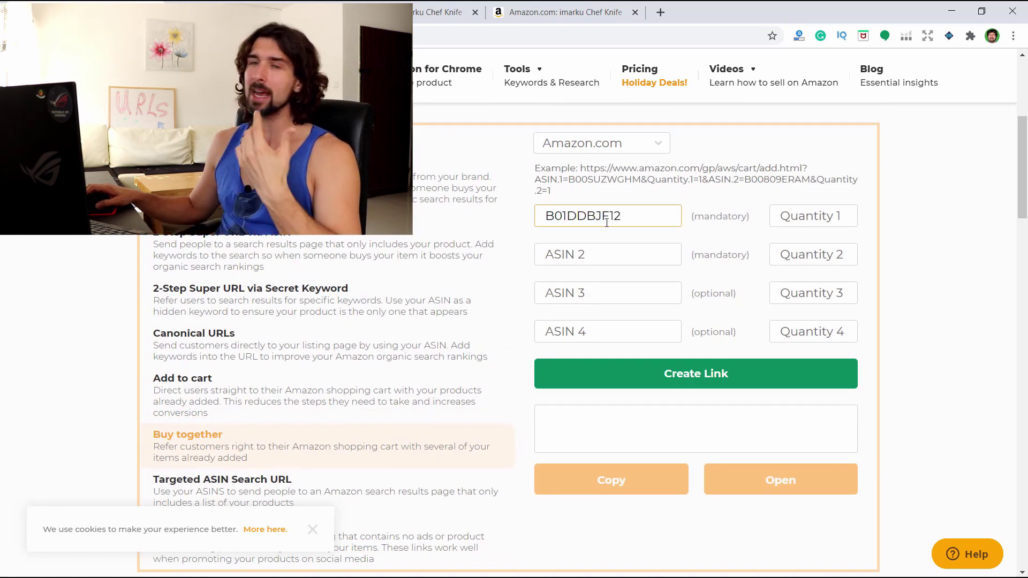
left_click(846, 220)
type("1")
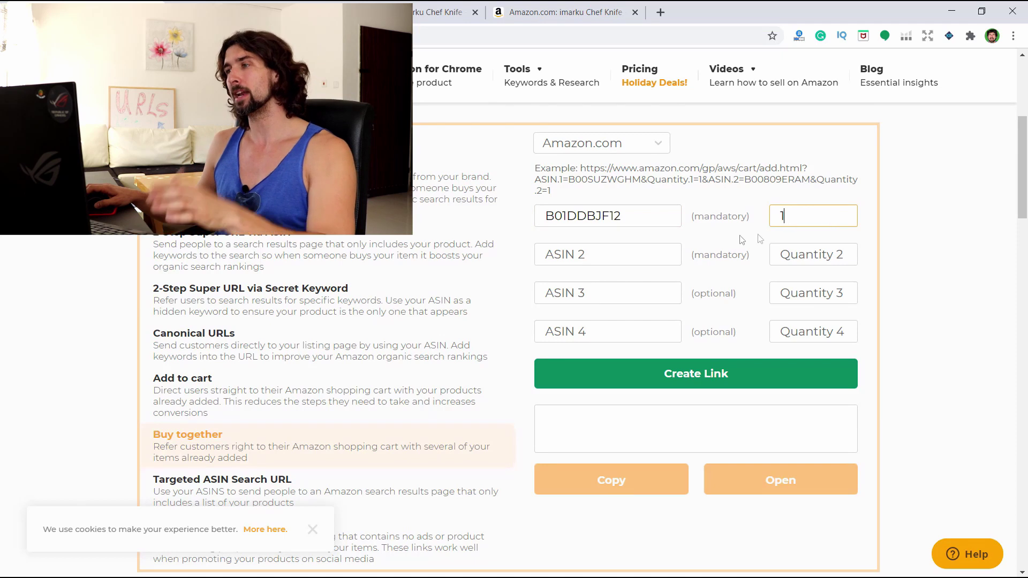
- Close the duplicate chef knife listing and open the 7" Cleaver knife listing from the imarku comparison table in the remaining one
left_click(371, 7)
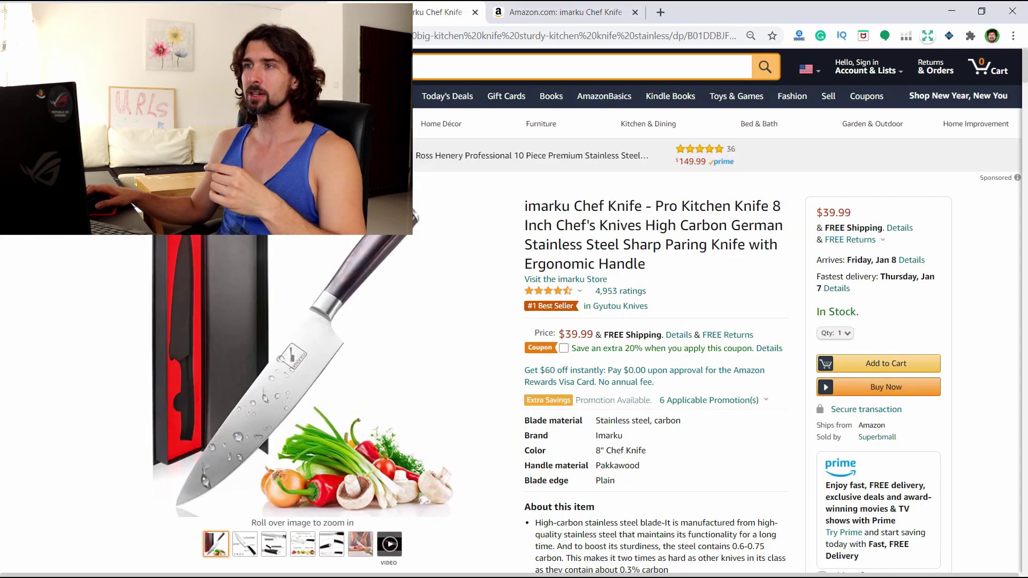
left_click(371, 6)
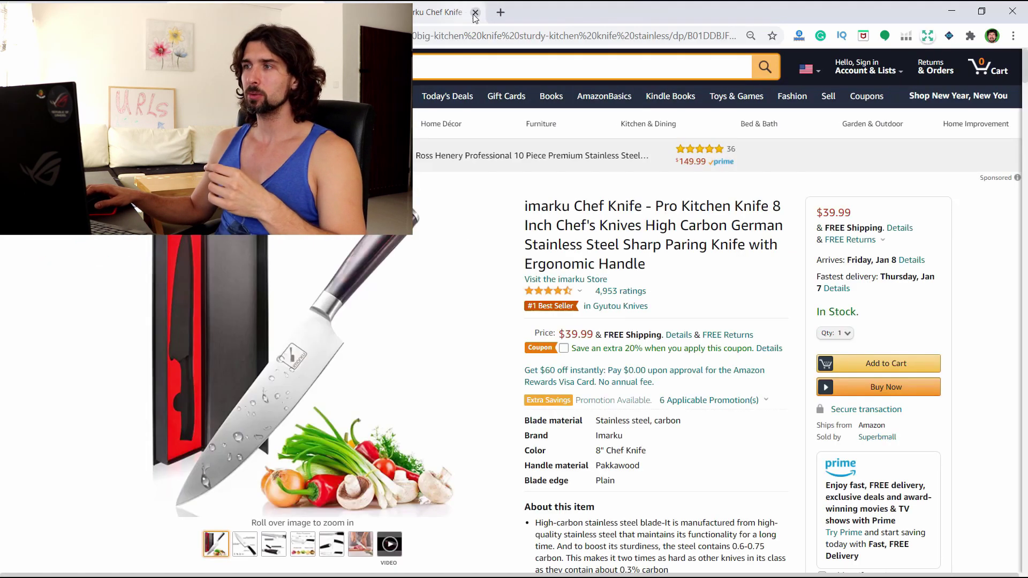
scroll(677, 227, "down", 5)
scroll(669, 229, "down", 10)
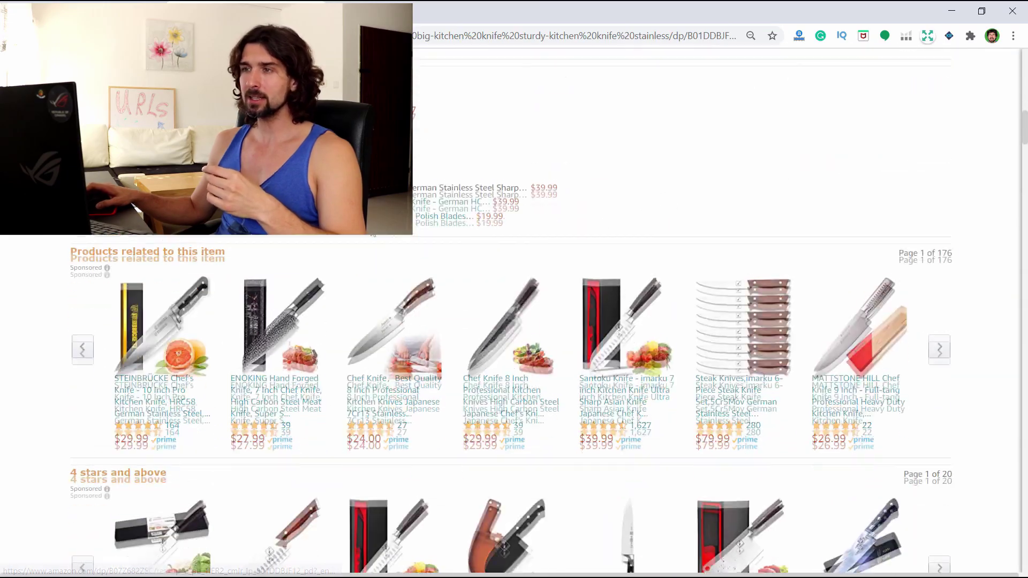
scroll(387, 263, "down", 15)
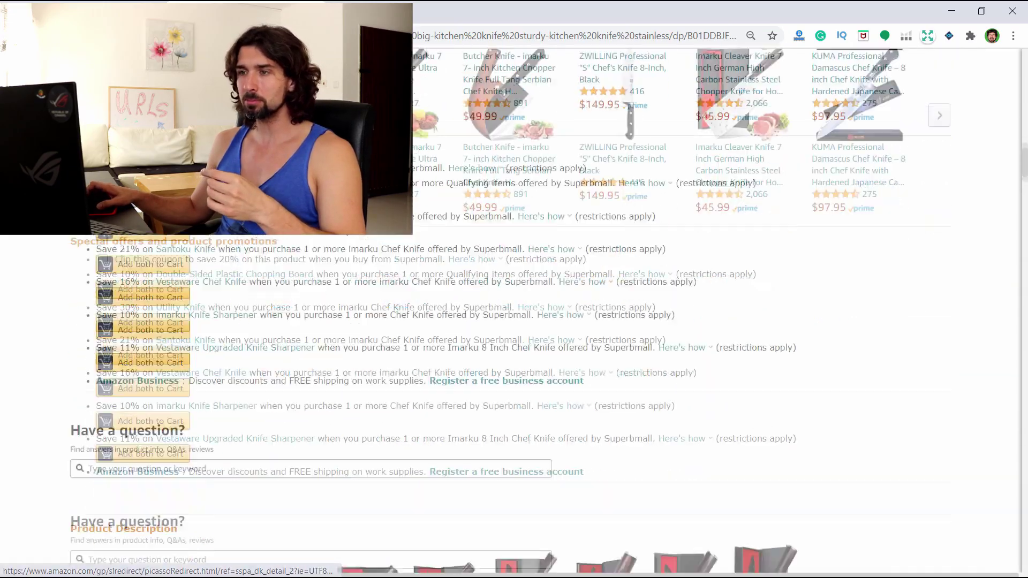
scroll(387, 263, "down", 8)
scroll(423, 299, "up", 4)
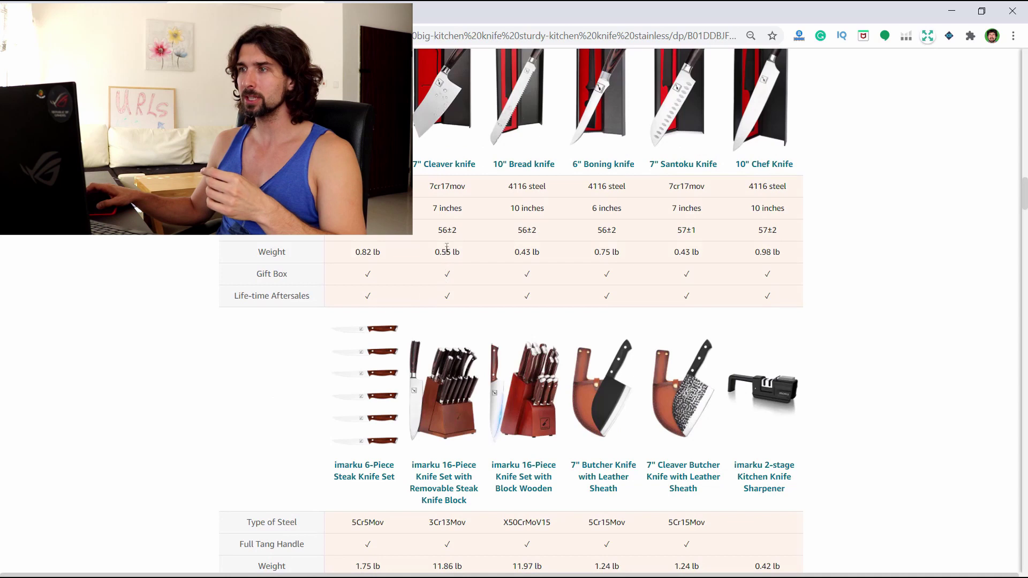
scroll(446, 247, "up", 1)
left_click(445, 232)
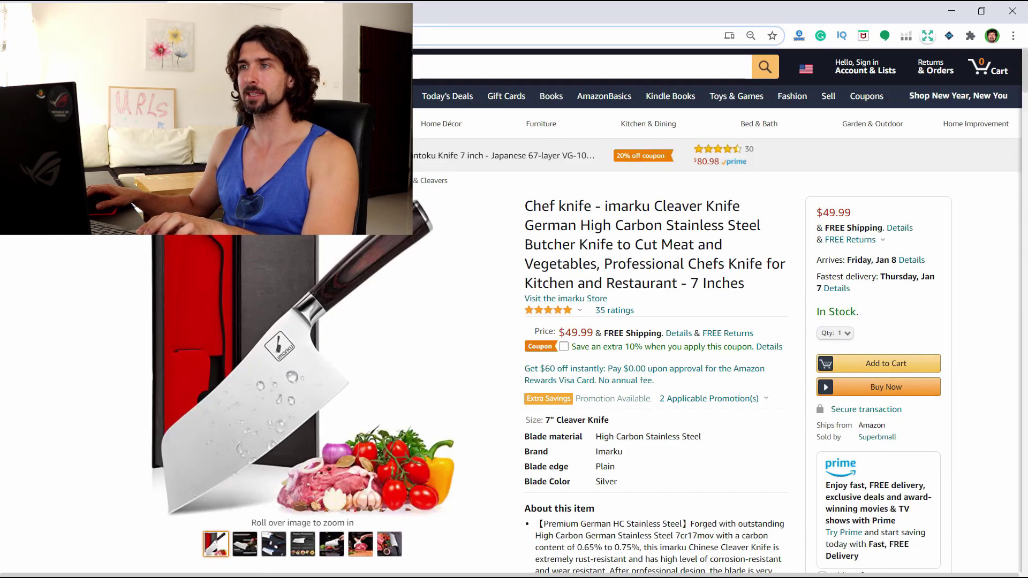
- Enter ASIN B08KD27THM with quantity 1 as the second product, create the Buy together link and open it
key("ctrl+Tab")
left_click(592, 255)
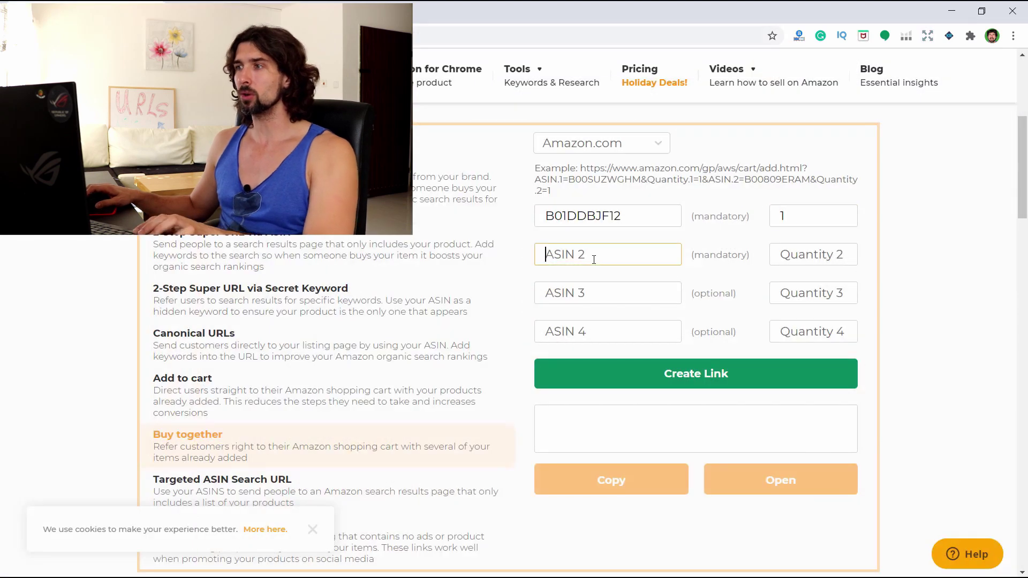
type("B08KD27THM")
left_click(829, 254)
type("1")
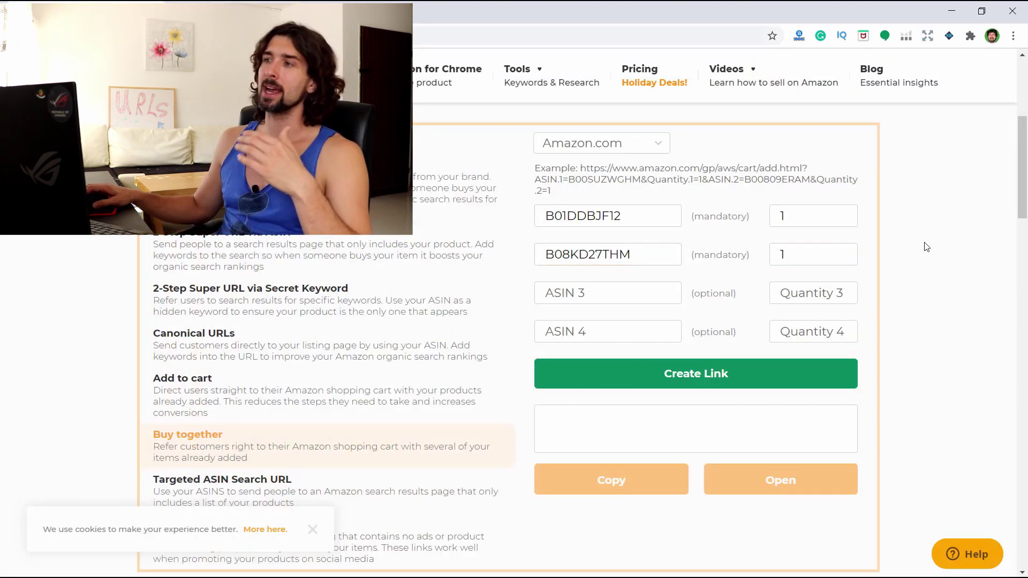
left_click(698, 379)
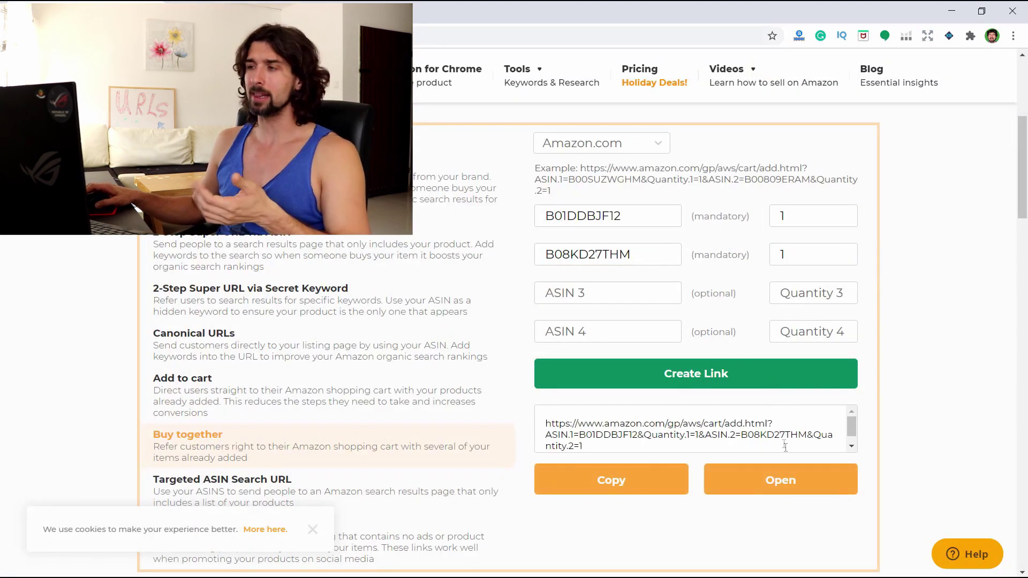
left_click(780, 480)
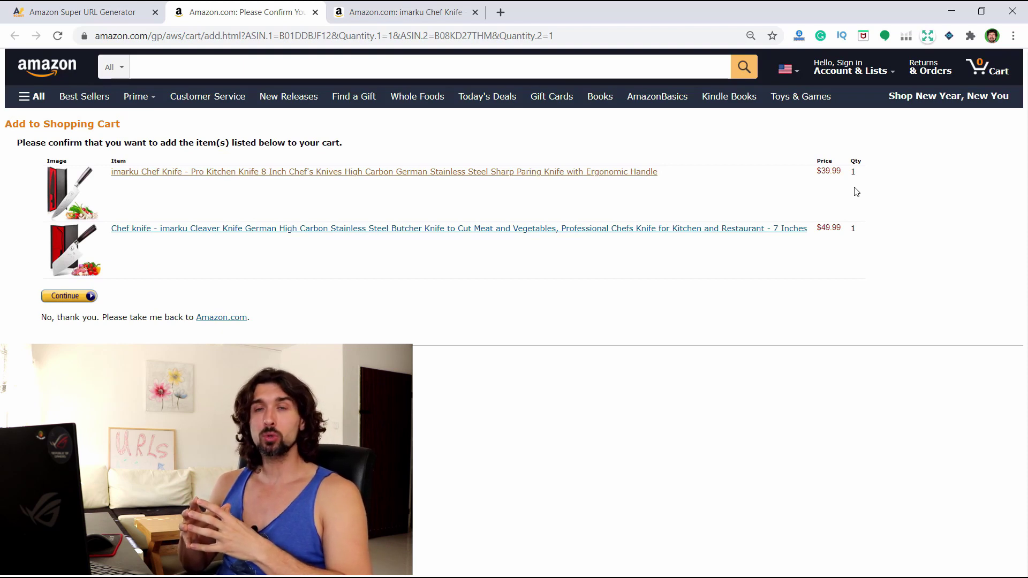
- Compare the items on Amazon's Add to Shopping Cart page with the chef knife listing's Frequently bought together section and the Buy together form
key("ctrl+Tab")
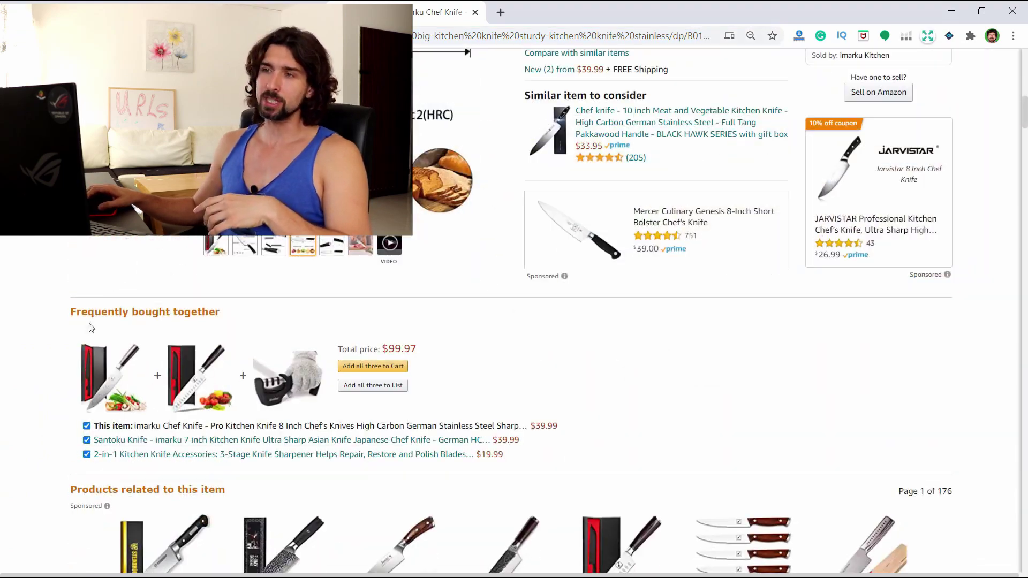
triple_click(248, 310)
left_click(253, 309)
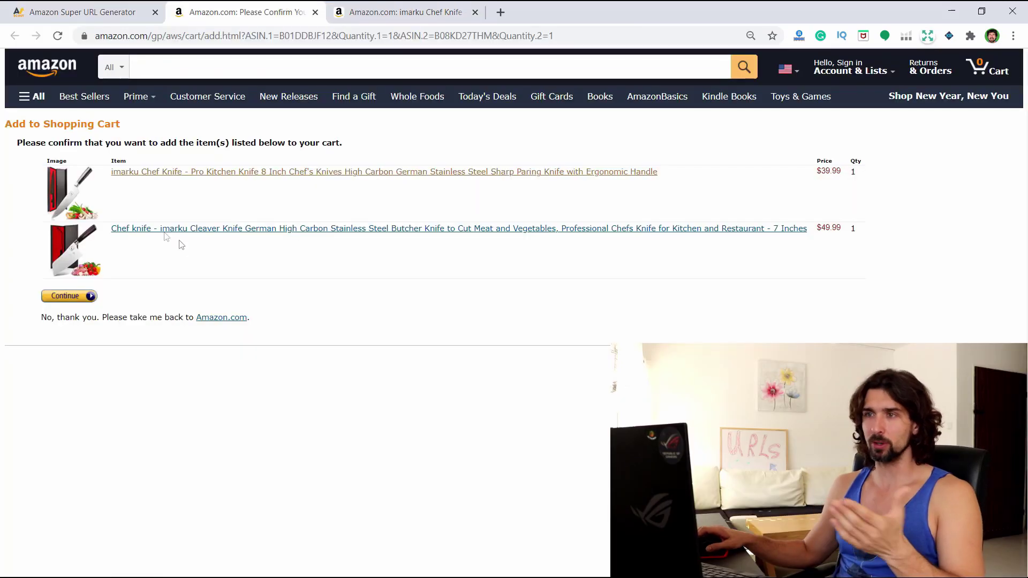
left_click(378, 7)
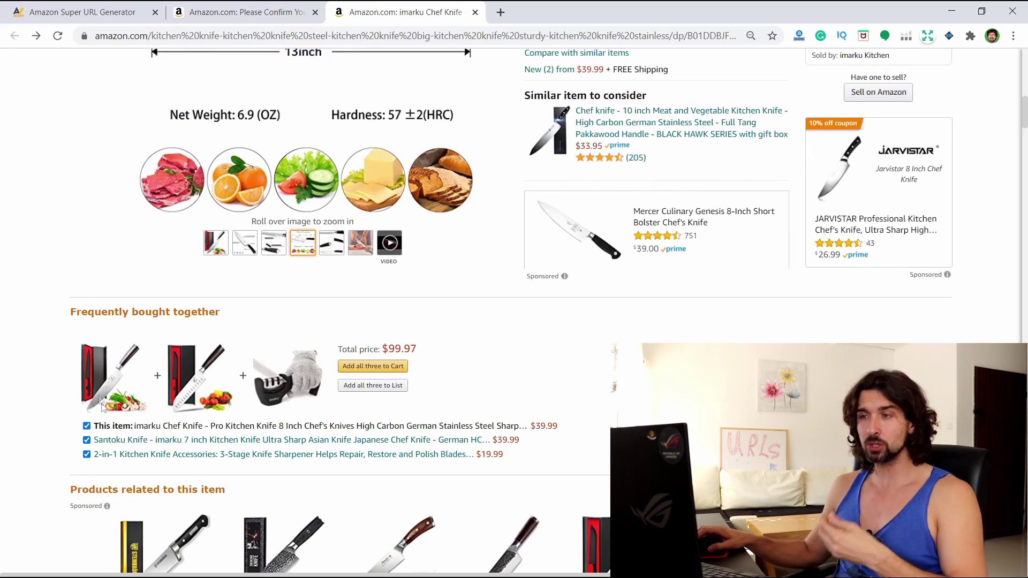
left_click_drag(69, 316, 239, 308)
left_click(242, 312)
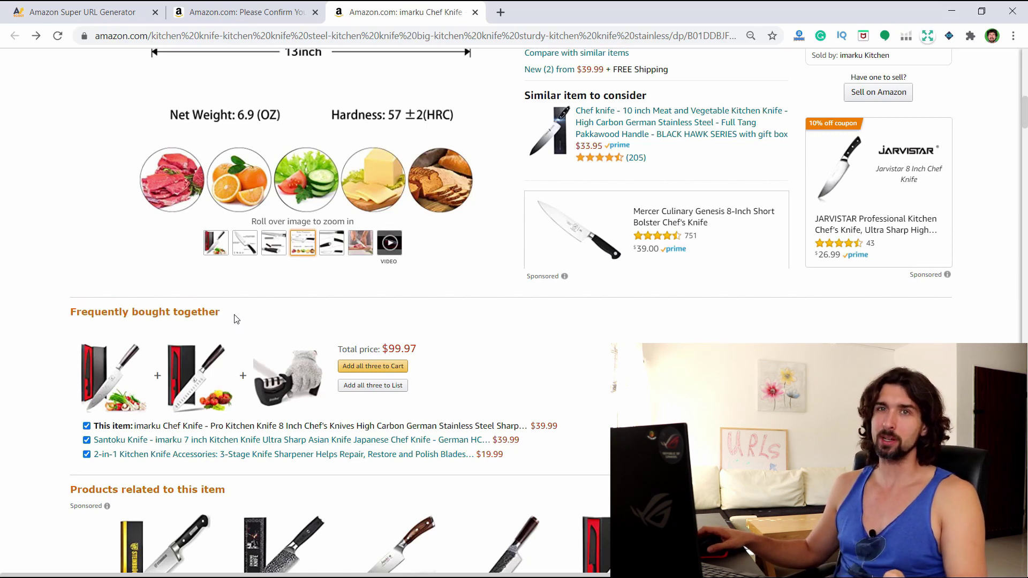
left_click(80, 11)
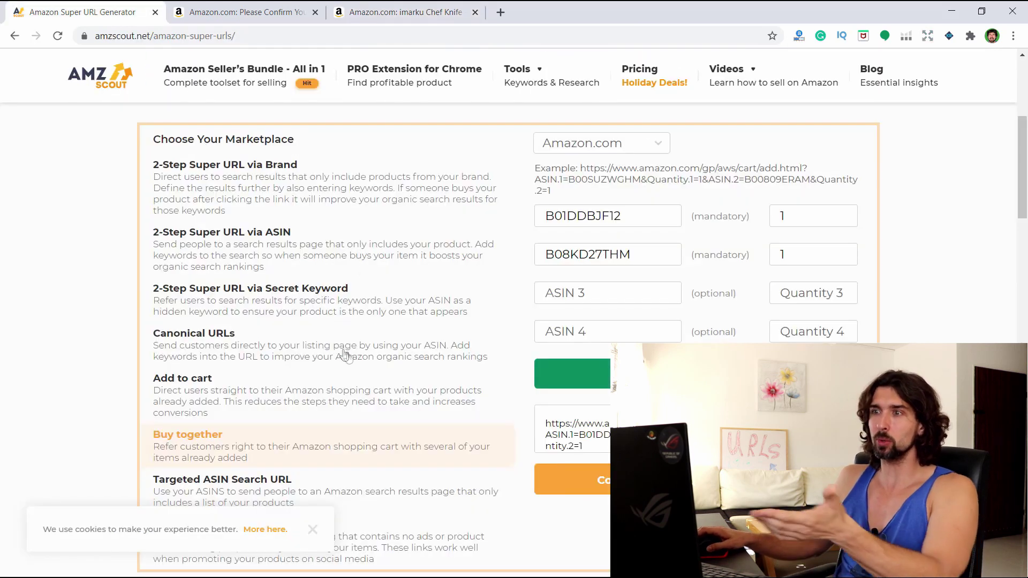
left_click(246, 12)
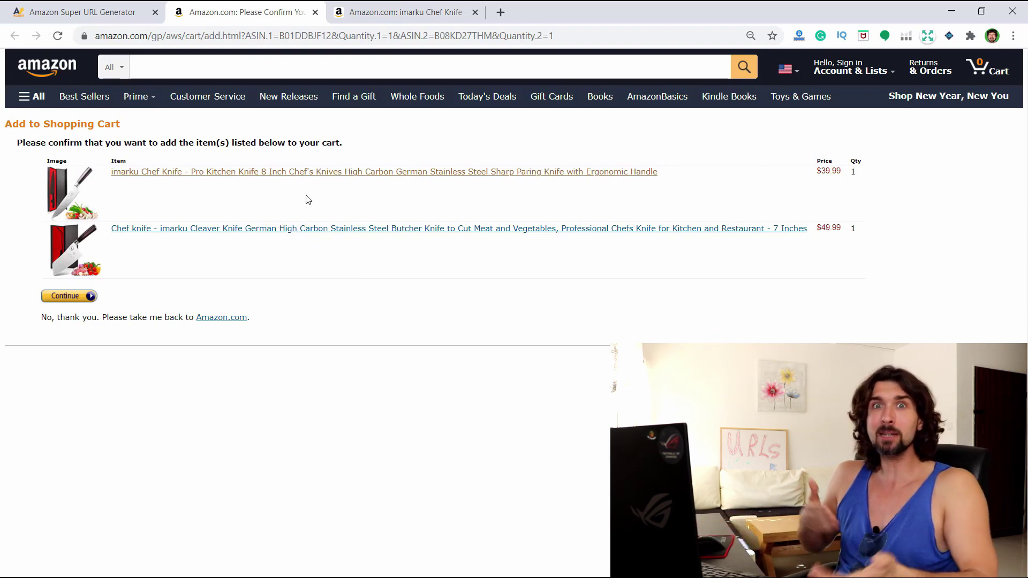
left_click(355, 13)
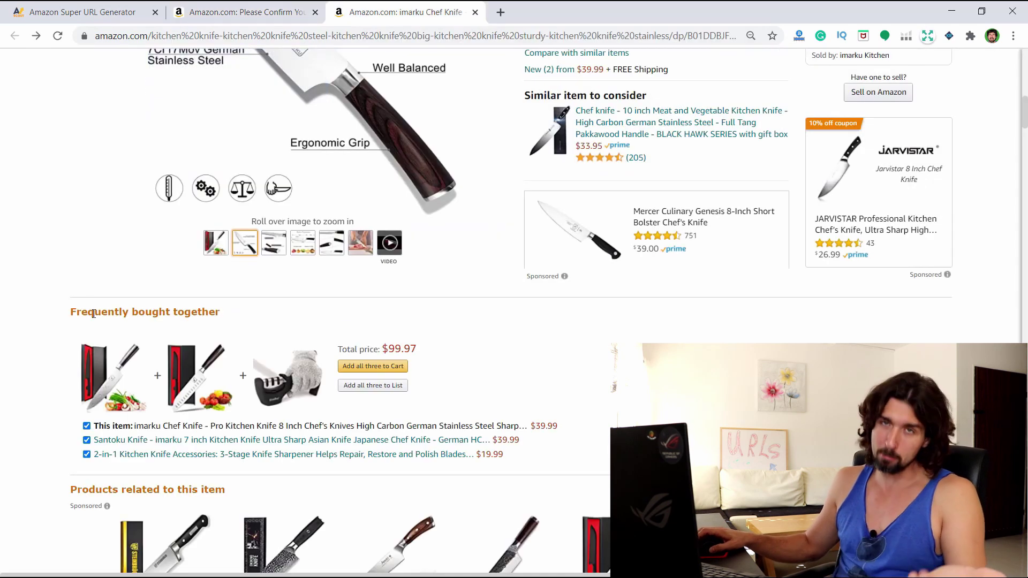
left_click_drag(82, 317, 226, 320)
left_click(185, 323)
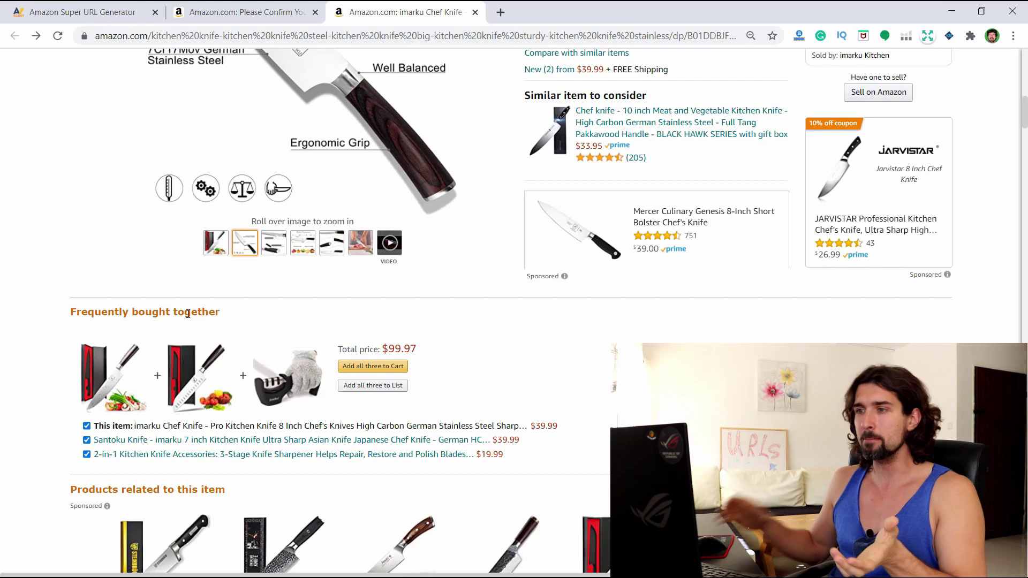
left_click(216, 243)
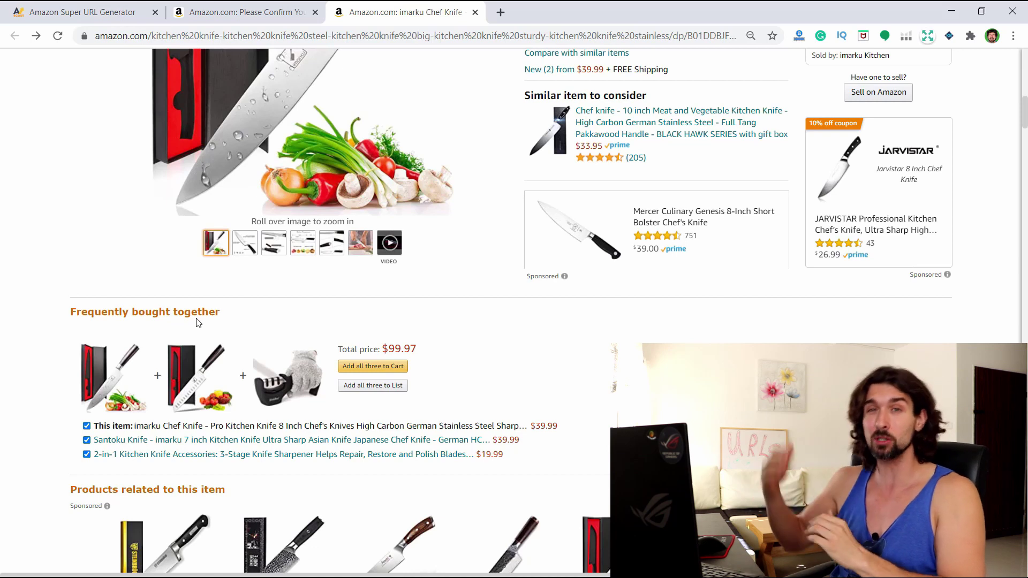
- Select the Targeted ASIN Search URL type and enter B08KD27THM and B01DDBJF12 as the first two ASINs
mouse_move(218, 209)
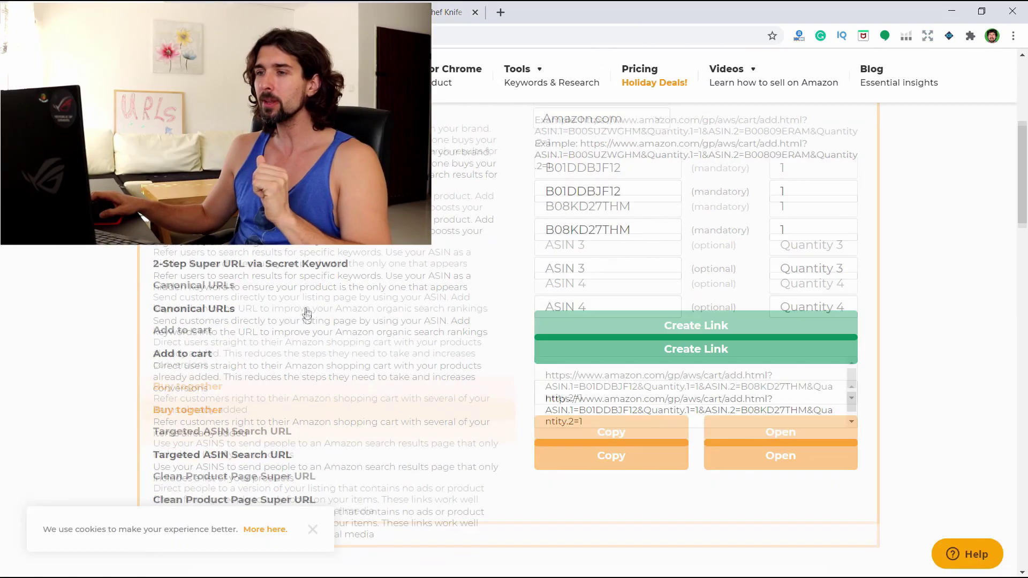
left_click(287, 410)
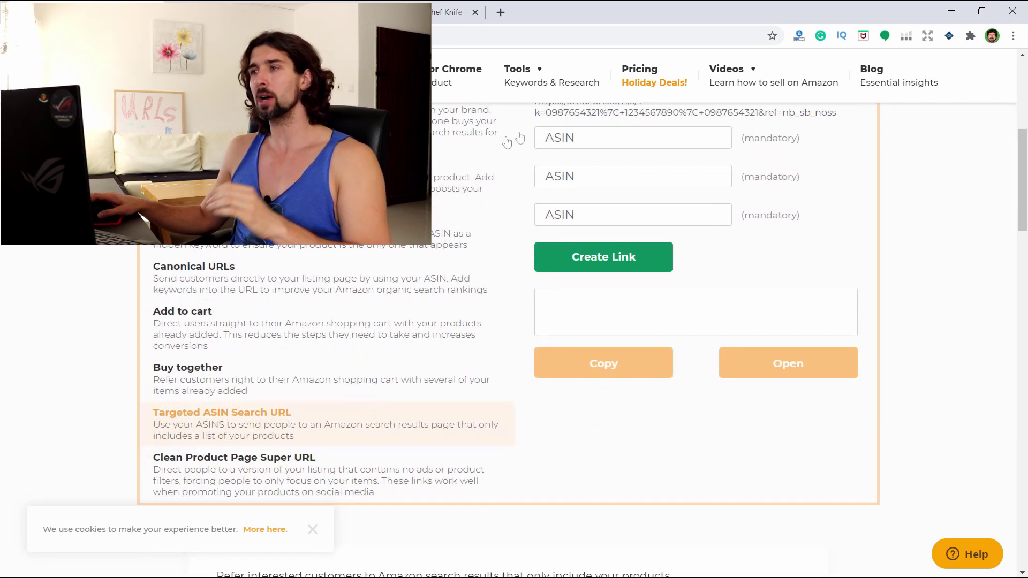
left_click(567, 143)
type("B08KD27THM")
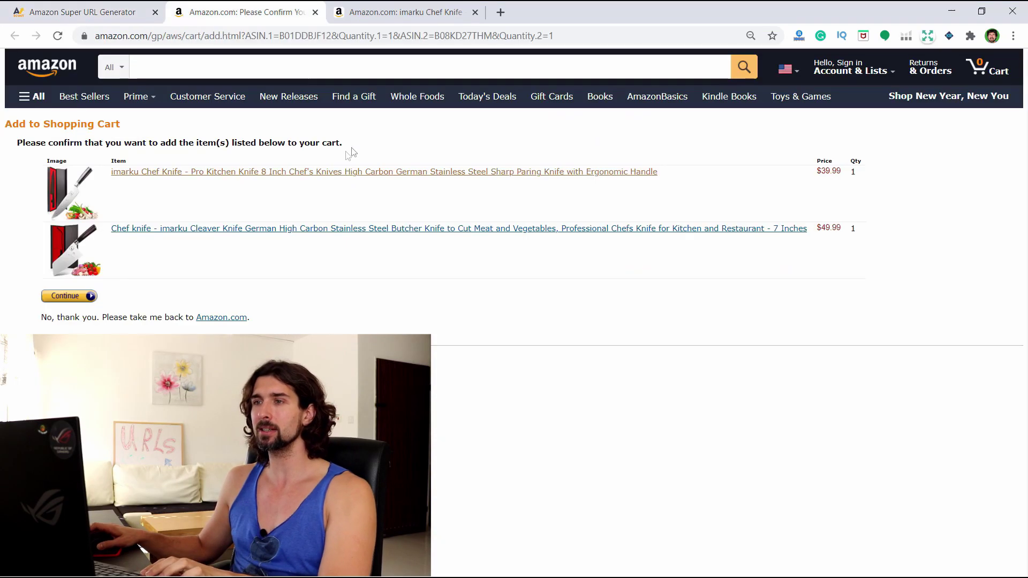
left_click(208, 181)
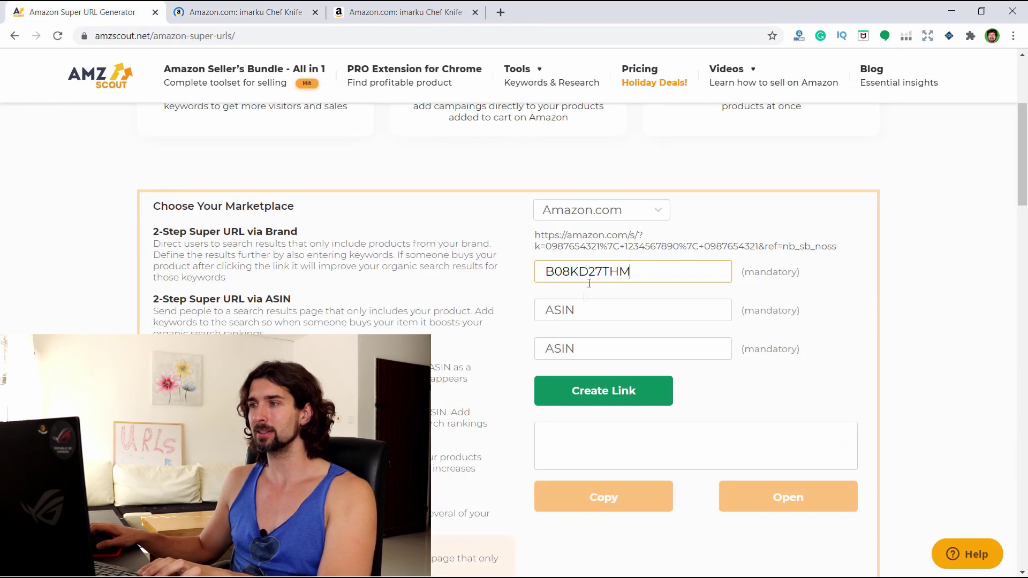
left_click(585, 312)
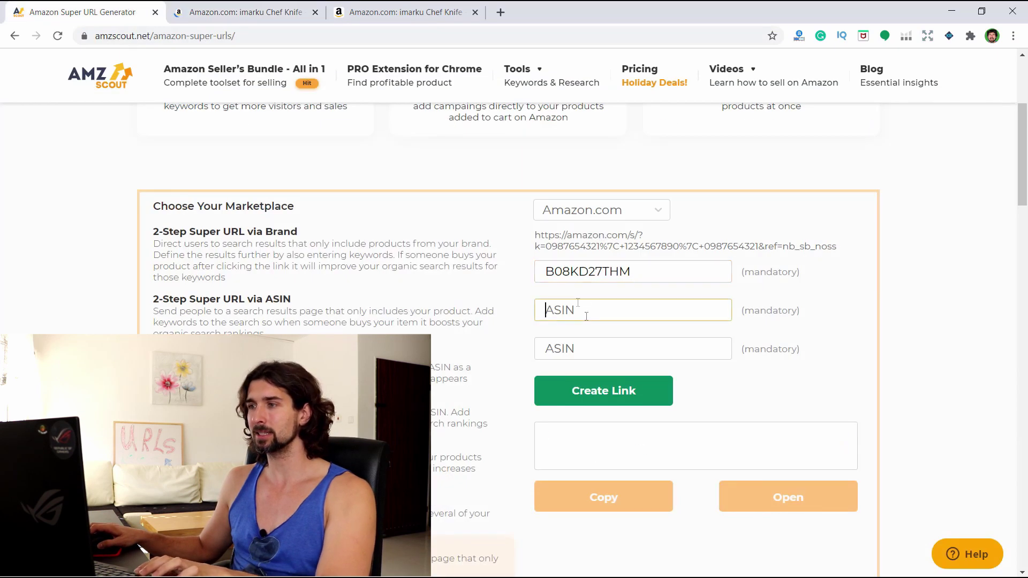
type("B01DDBJF12")
- Open the 2-in-1 knife sharpener listing from the Frequently bought together section, copy its ASIN from the URL and return to the chef knife
left_click(406, 11)
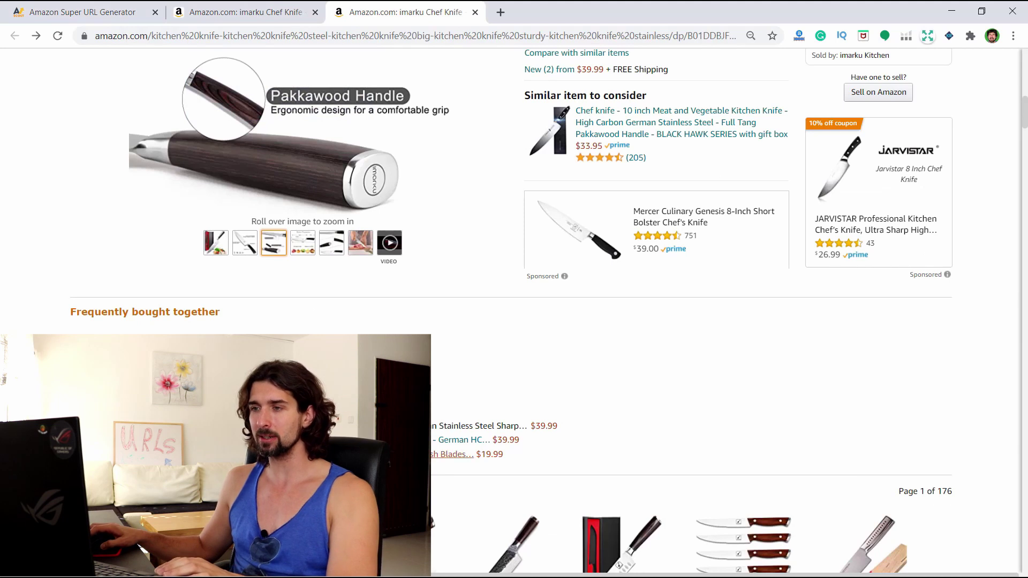
left_click(450, 454)
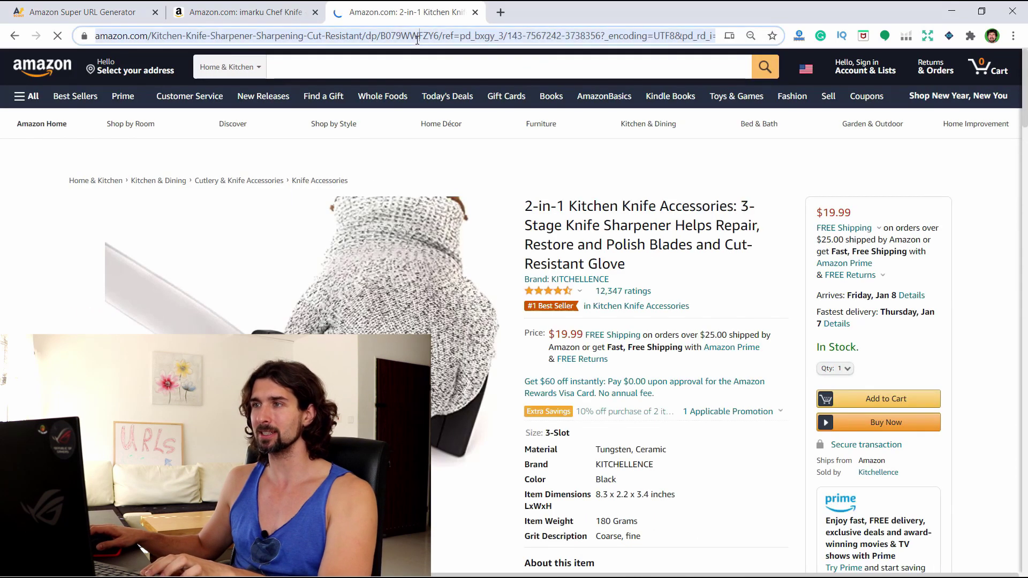
double_click(409, 35)
key("ctrl+c")
left_click(14, 35)
- Enter B079WWFZY6 as the third ASIN, create the Targeted ASIN Search link and open it on Amazon
key("ctrl+1")
left_click(615, 342)
key("ctrl+v")
left_click(601, 391)
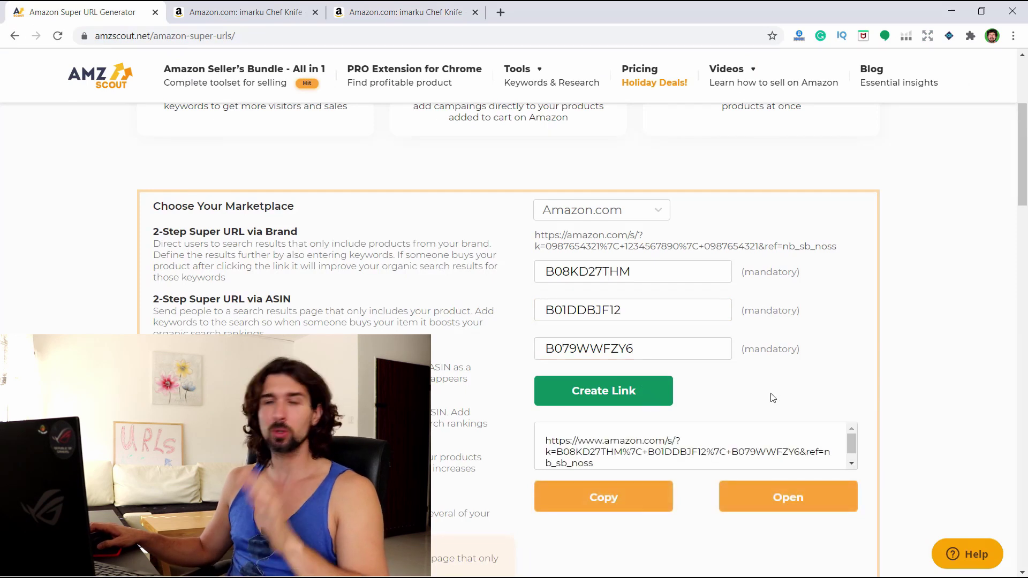
left_click(781, 498)
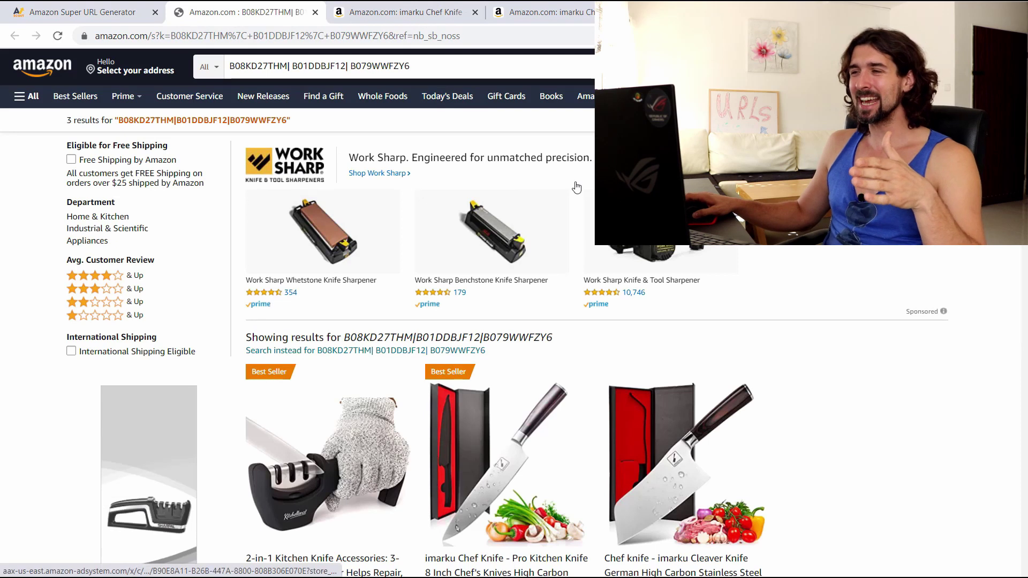
- Examine the products listed in the Targeted ASIN Search results on Amazon
scroll(482, 321, "down", 2)
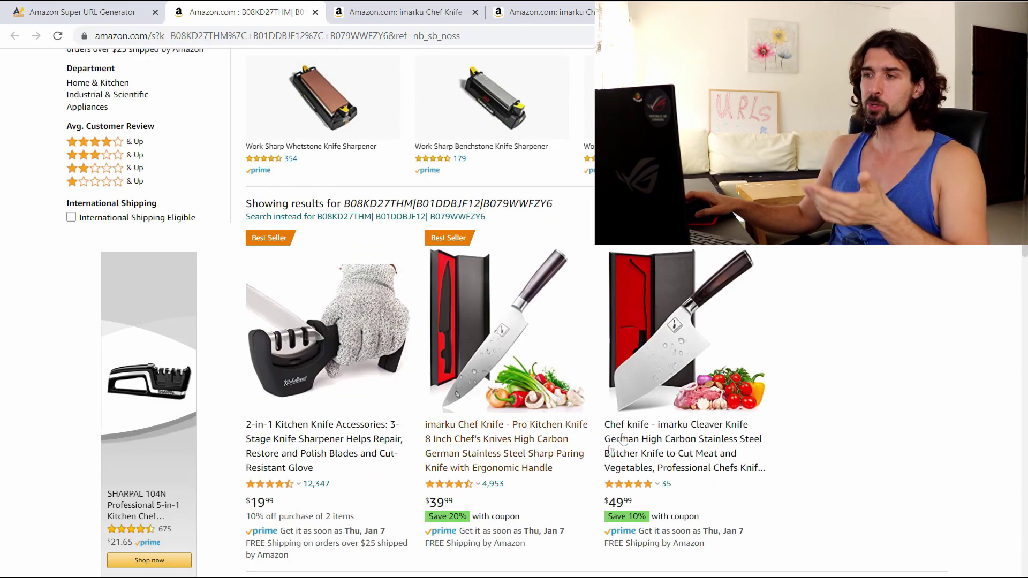
scroll(756, 384, "up", 1)
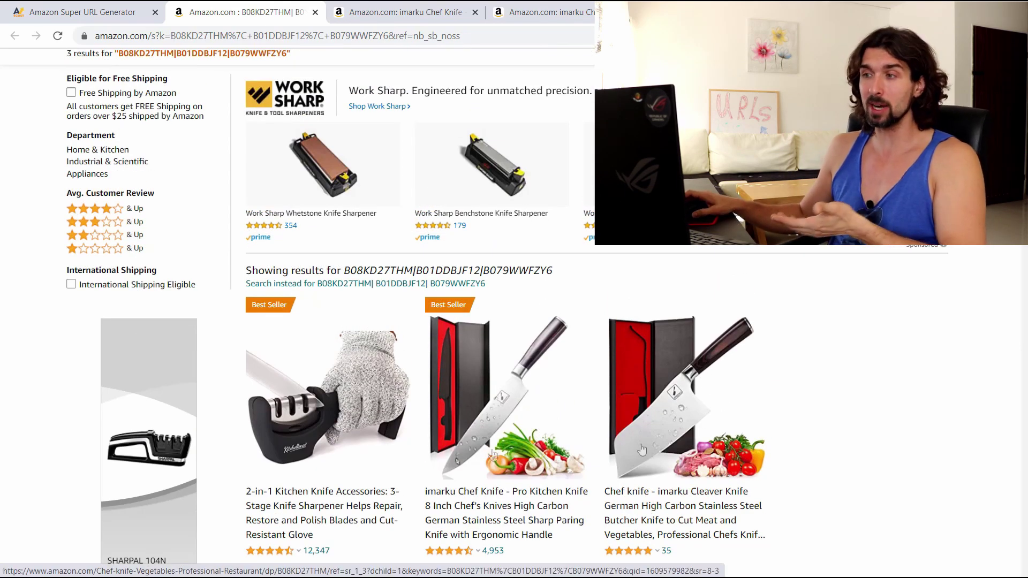
scroll(642, 449, "up", 1)
- Select the Clean Product Page Super URL type in the generator, create a link for ASIN B079WWFZY6 and open it on Amazon
left_click(121, 6)
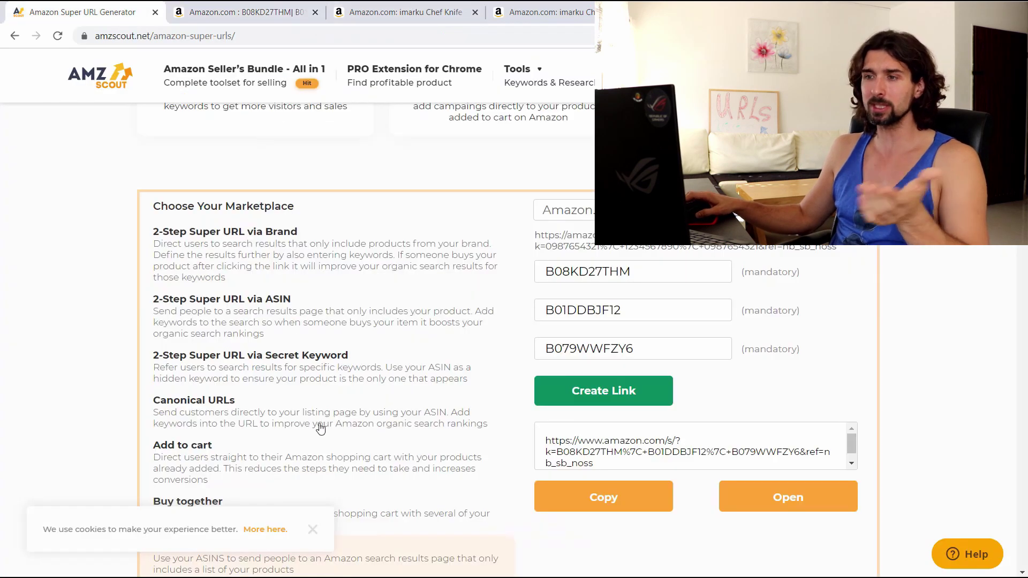
scroll(273, 415, "down", 2)
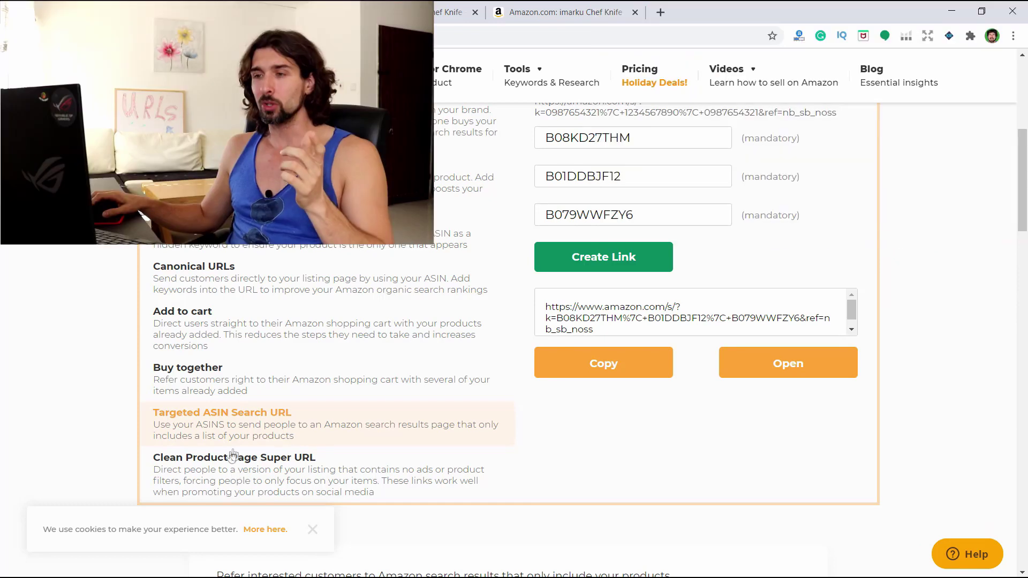
left_click(207, 471)
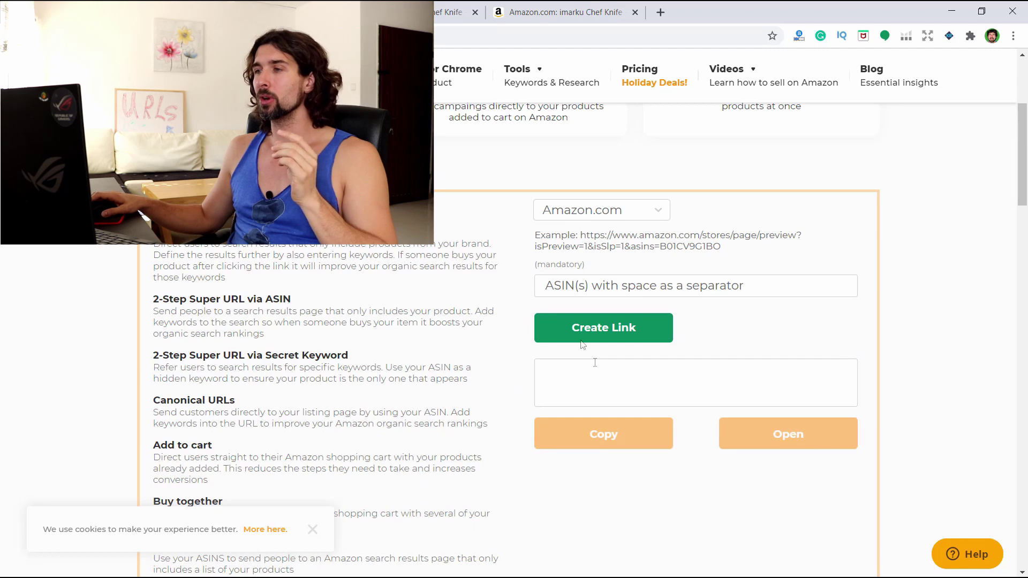
left_click(620, 285)
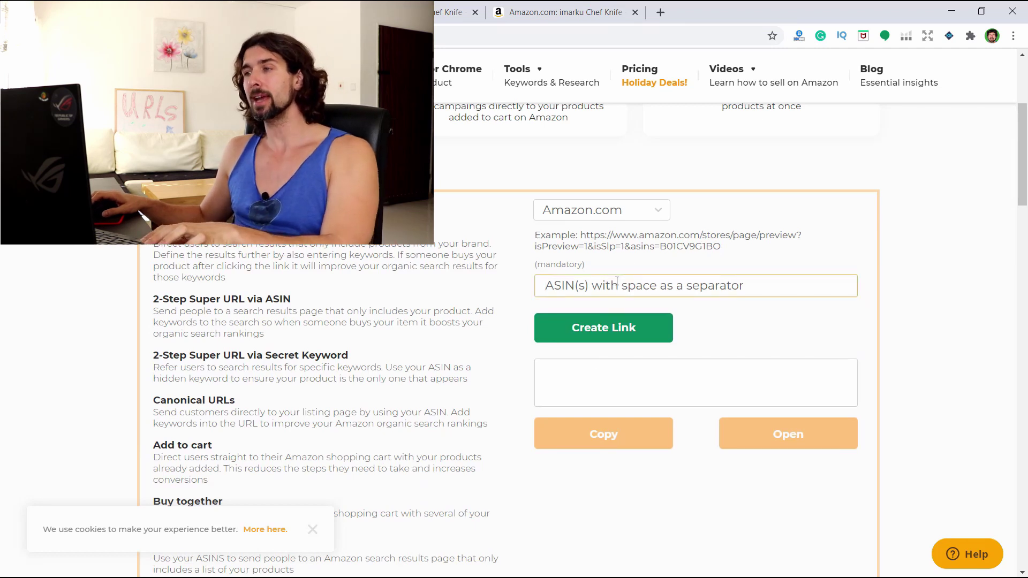
key("ctrl+v")
left_click(627, 321)
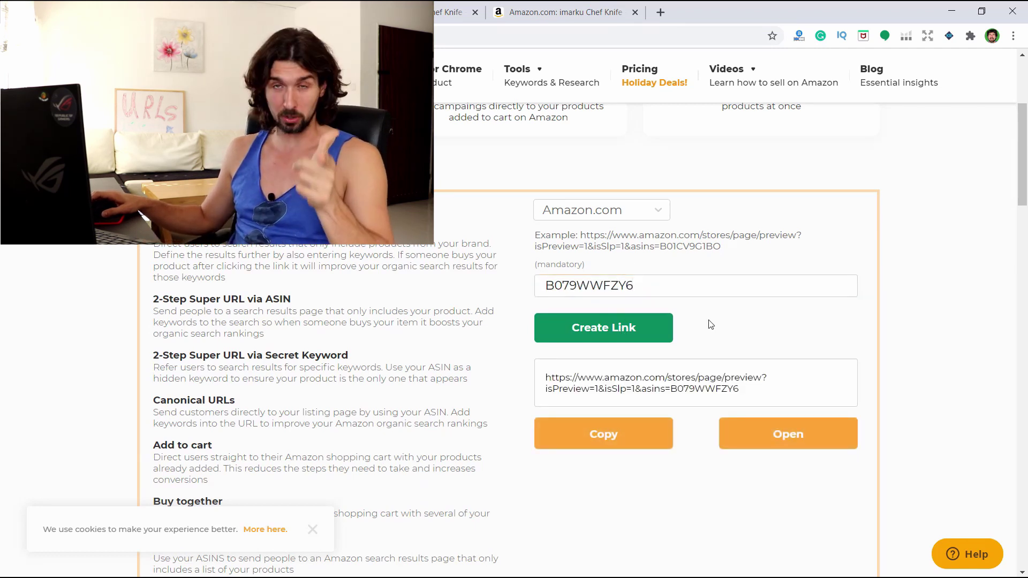
left_click(791, 439)
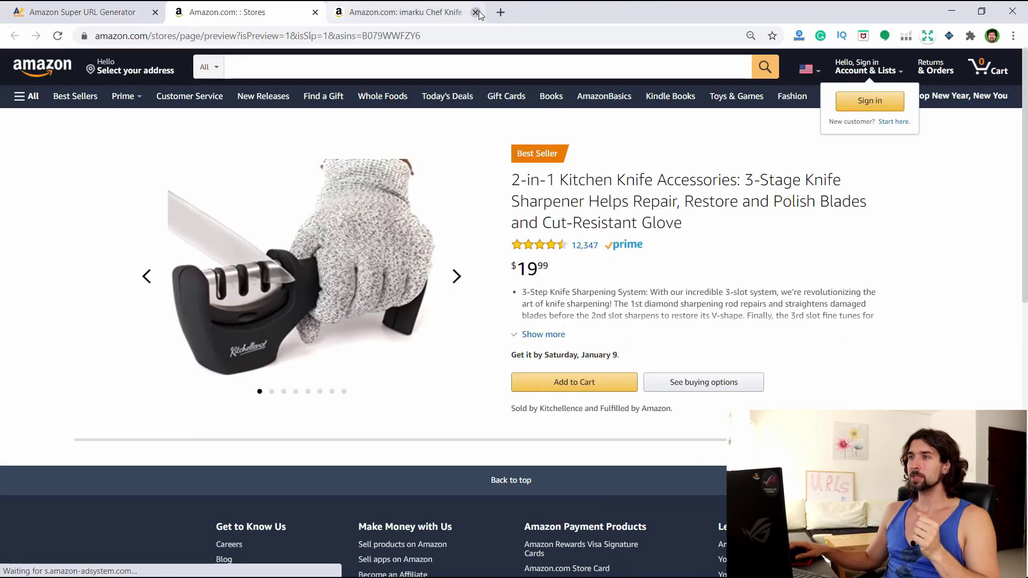
- Close the leftover Amazon tabs, keeping only the Super URL generator and the clean product page open
left_click(476, 13)
left_click(475, 13)
left_click(475, 13)
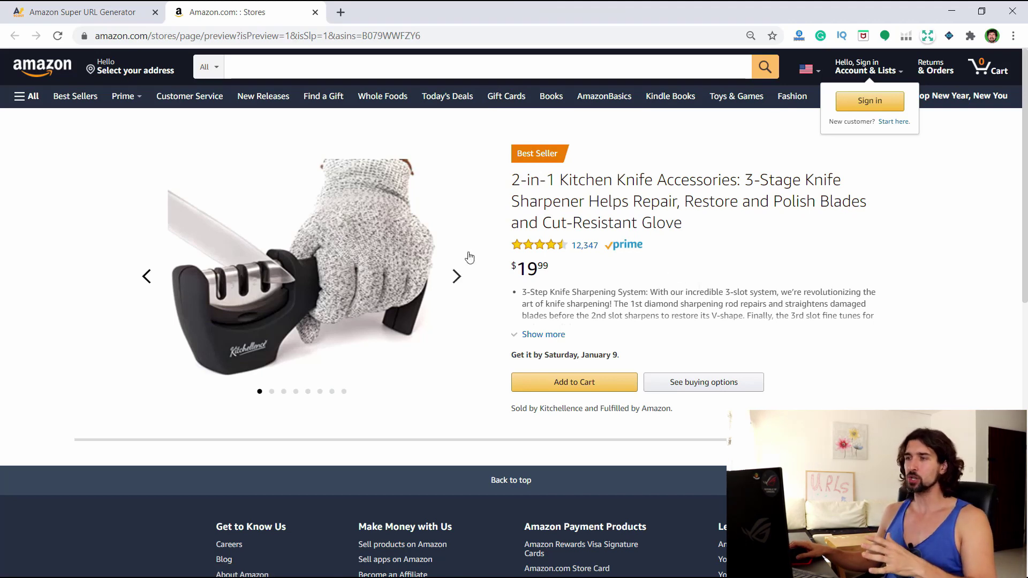
- Browse the knife sharpener's images on the clean product page, expand its full description and review the purchase options
left_click(456, 272)
left_click(456, 272)
left_click(457, 272)
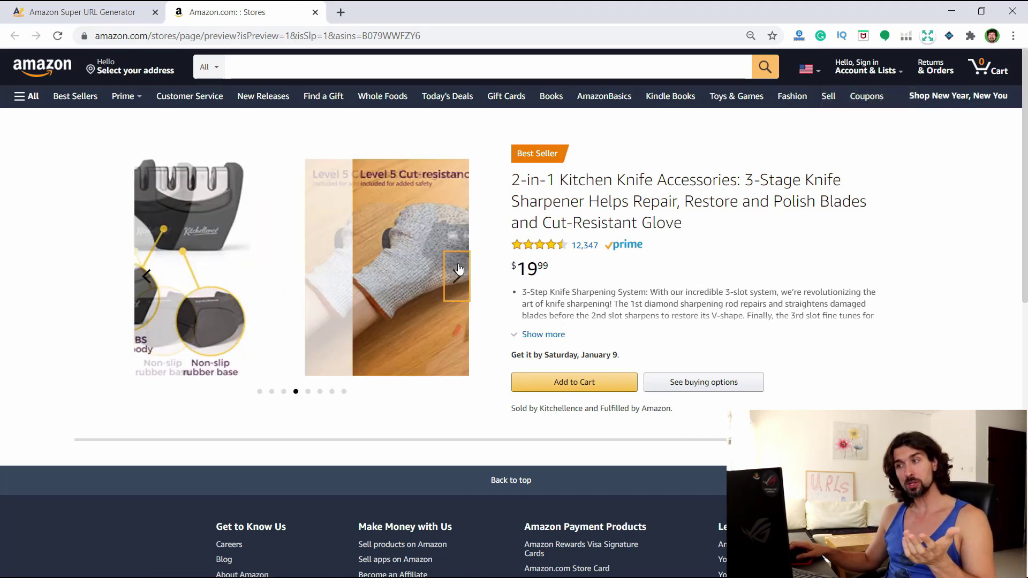
left_click(555, 335)
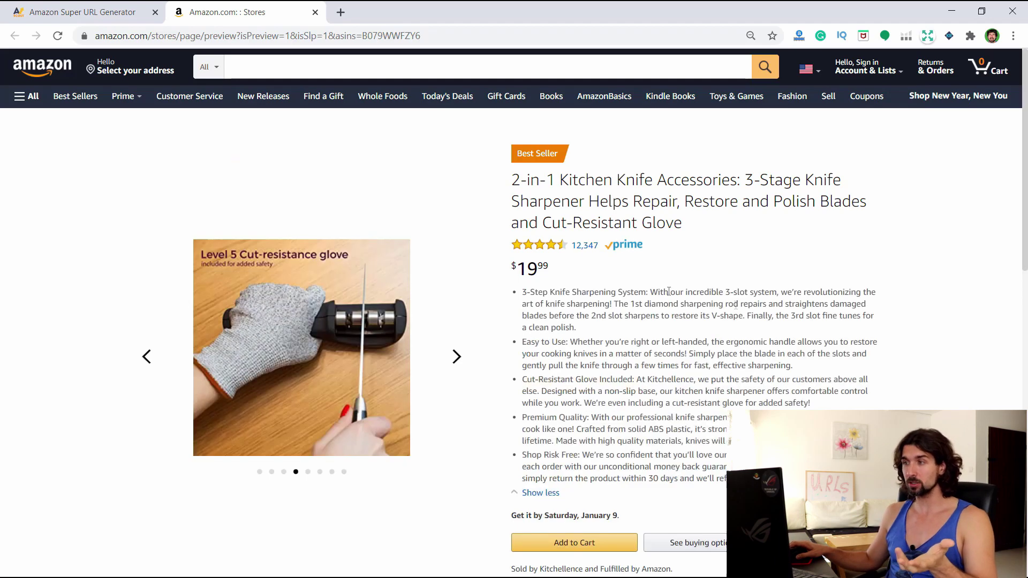
scroll(693, 235, "down", 4)
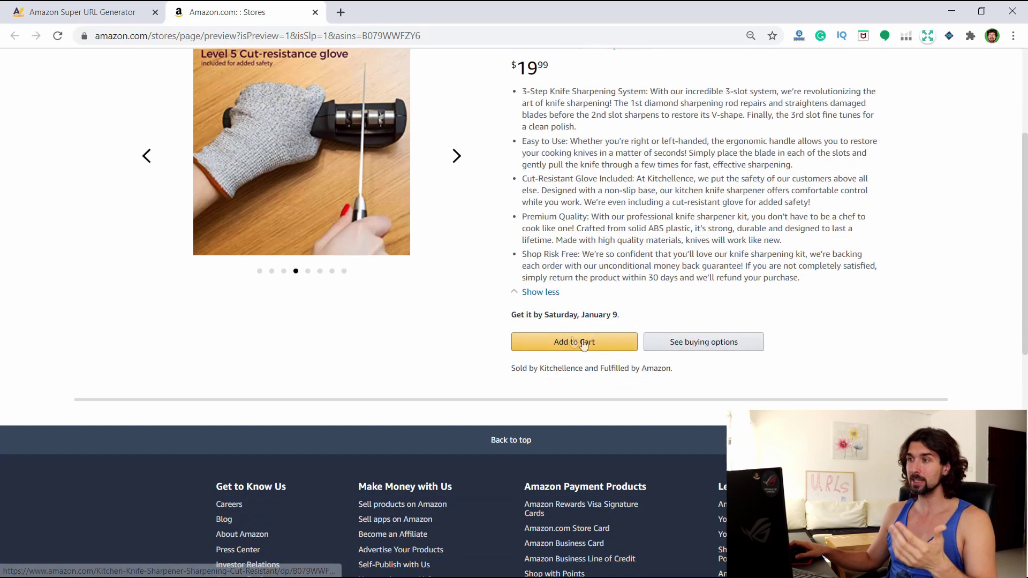
scroll(661, 385, "up", 1)
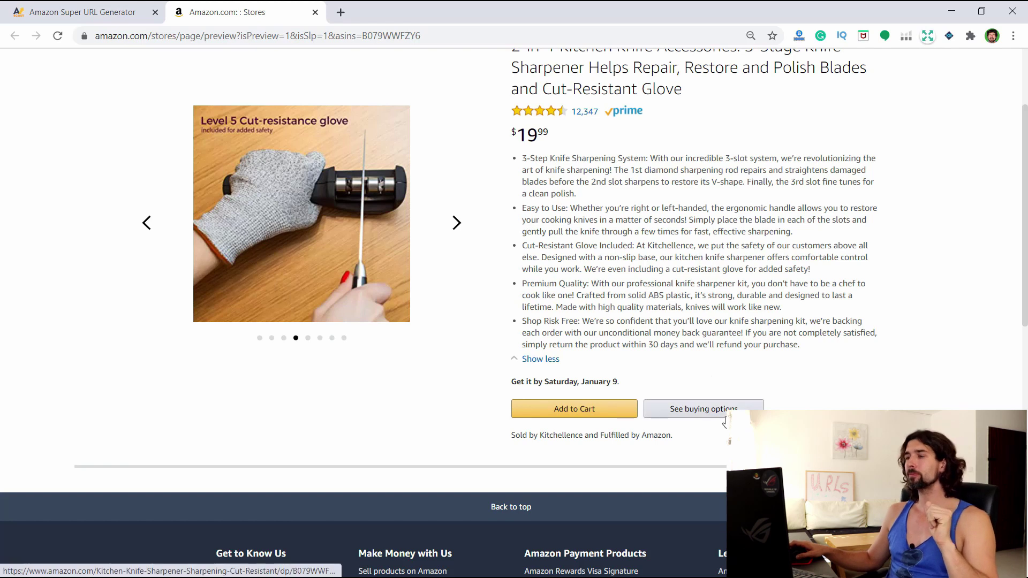
scroll(735, 399, "up", 2)
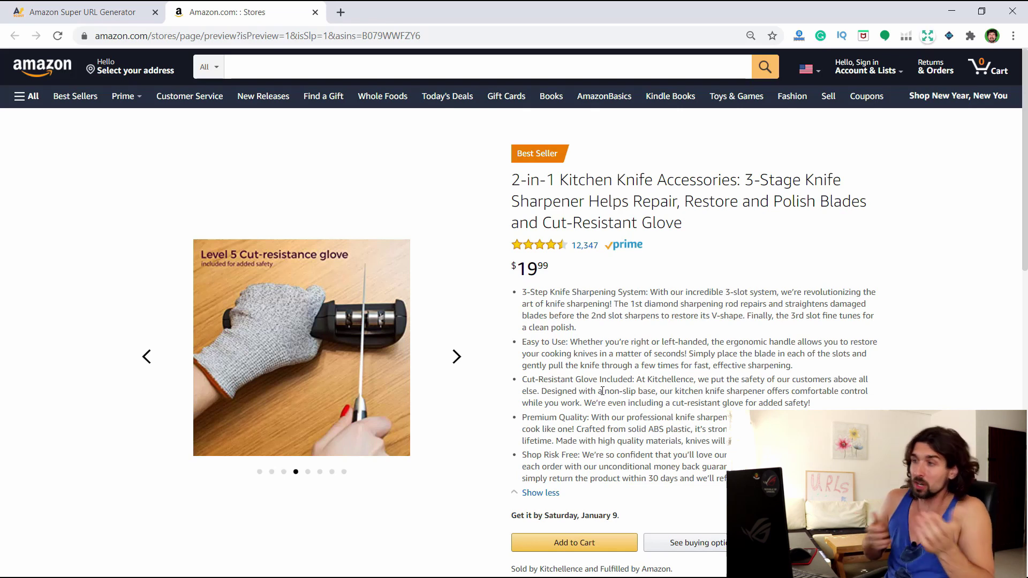
- Compare the generator's Clean Product Page Super URL form and description with the resulting sharpener page on Amazon
left_click(107, 12)
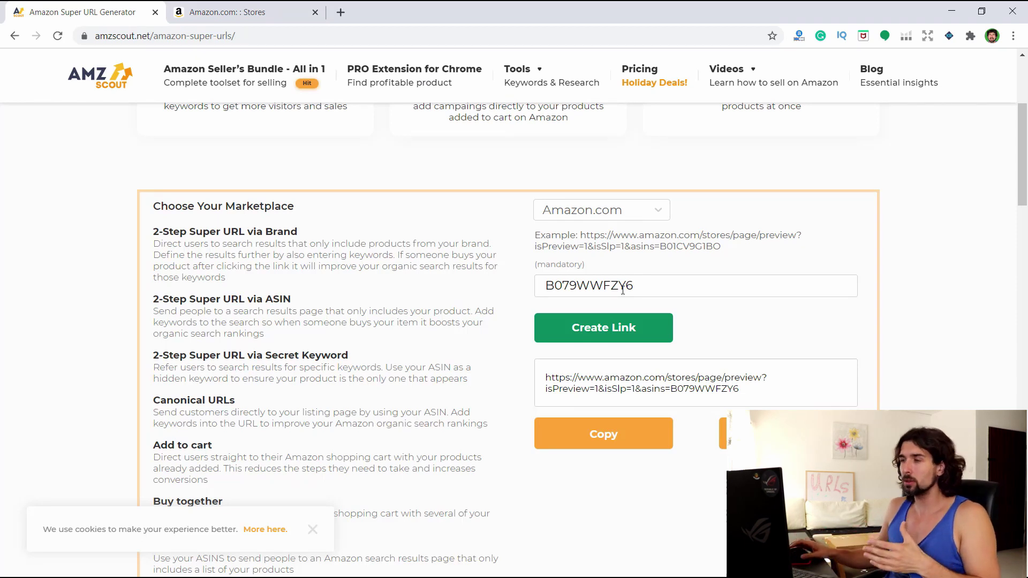
key("ctrl+Tab")
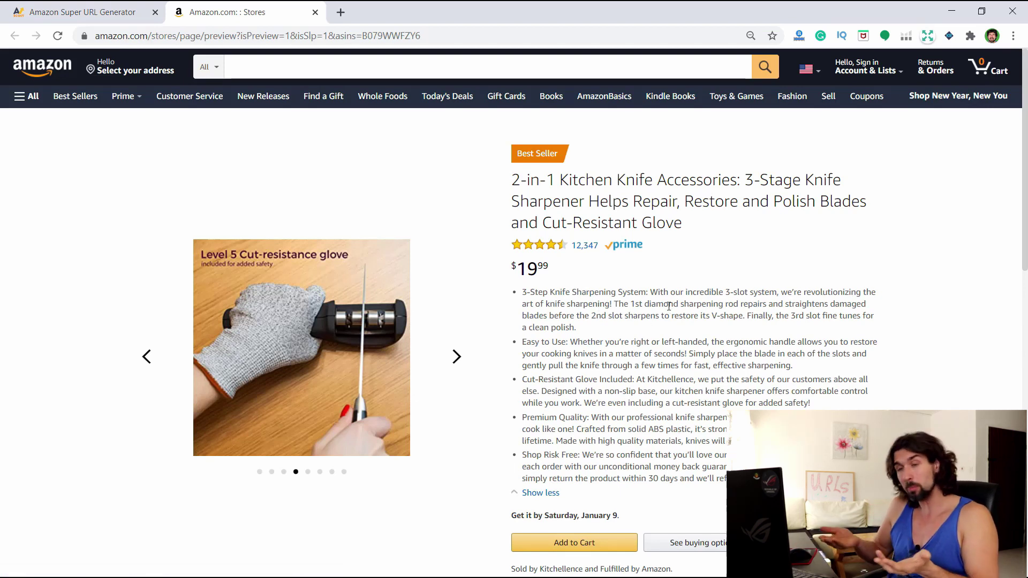
key("ctrl+Tab")
scroll(450, 329, "down", 3)
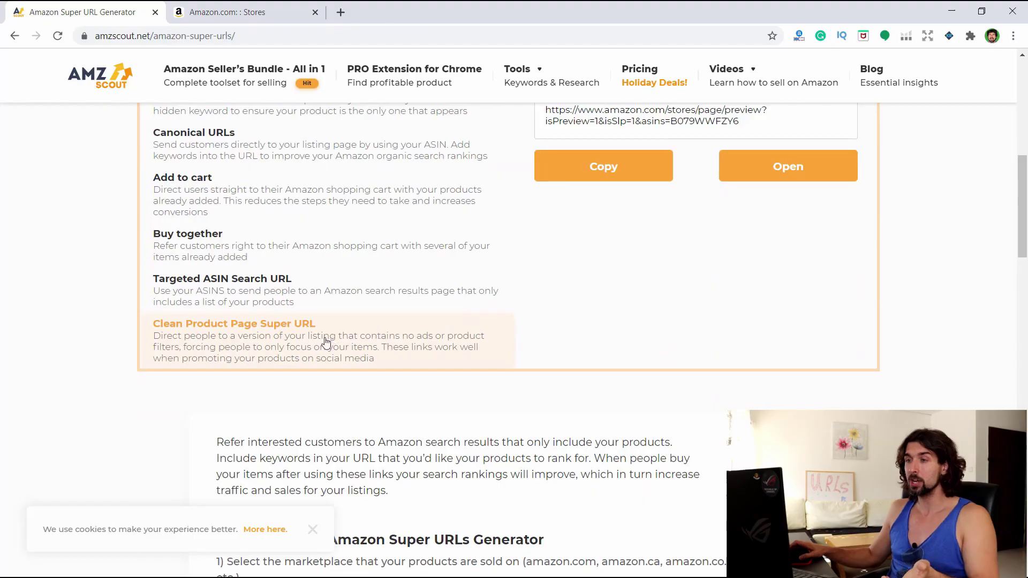
scroll(448, 336, "down", 3)
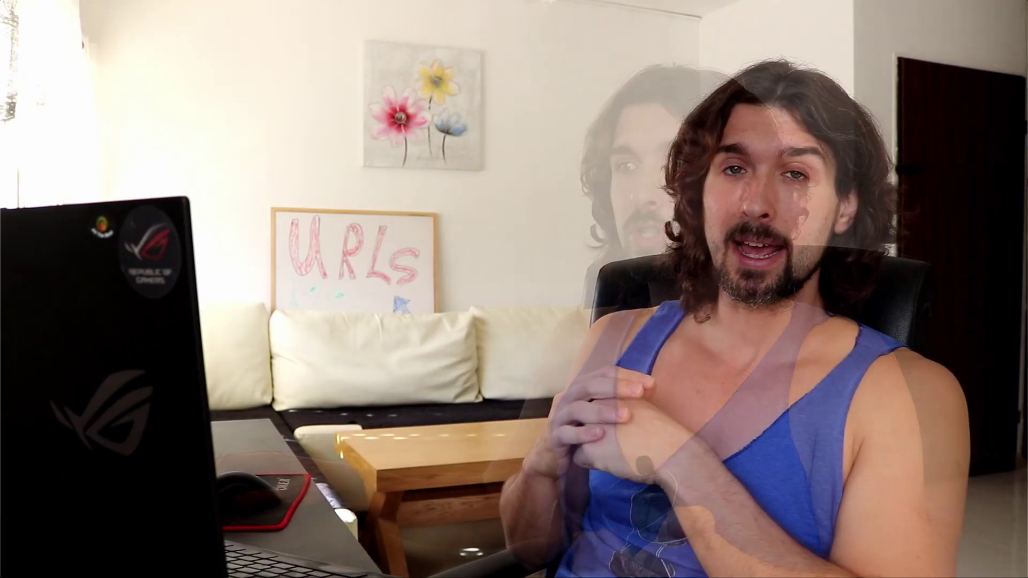